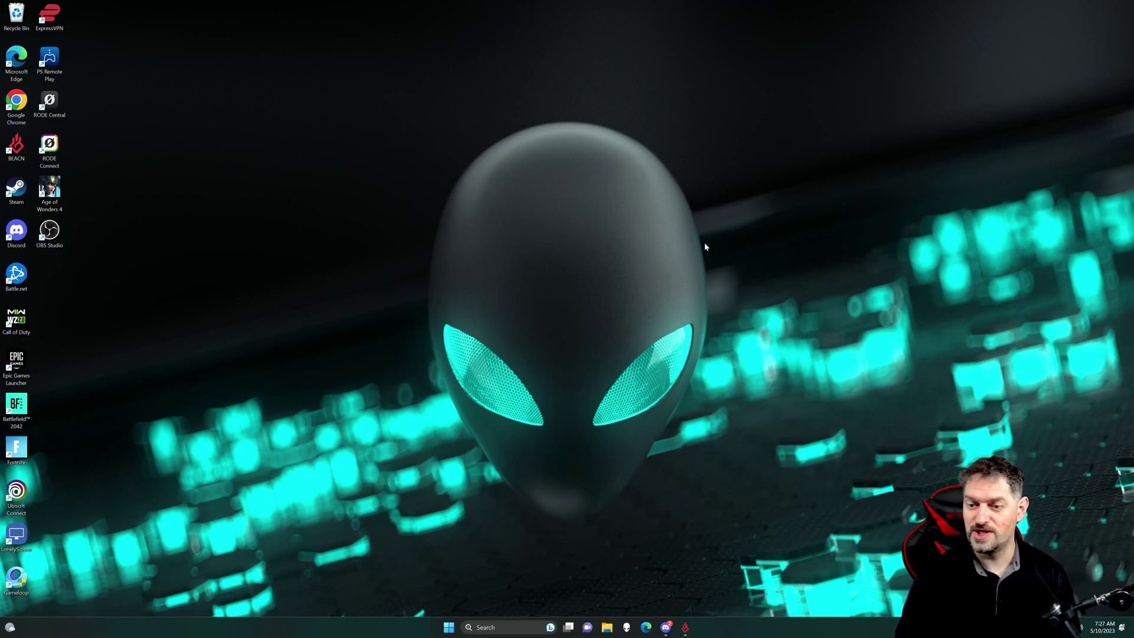
Launch OBS Studio by searching Windows for 'obs'.
left_click(517, 628)
type("obs")
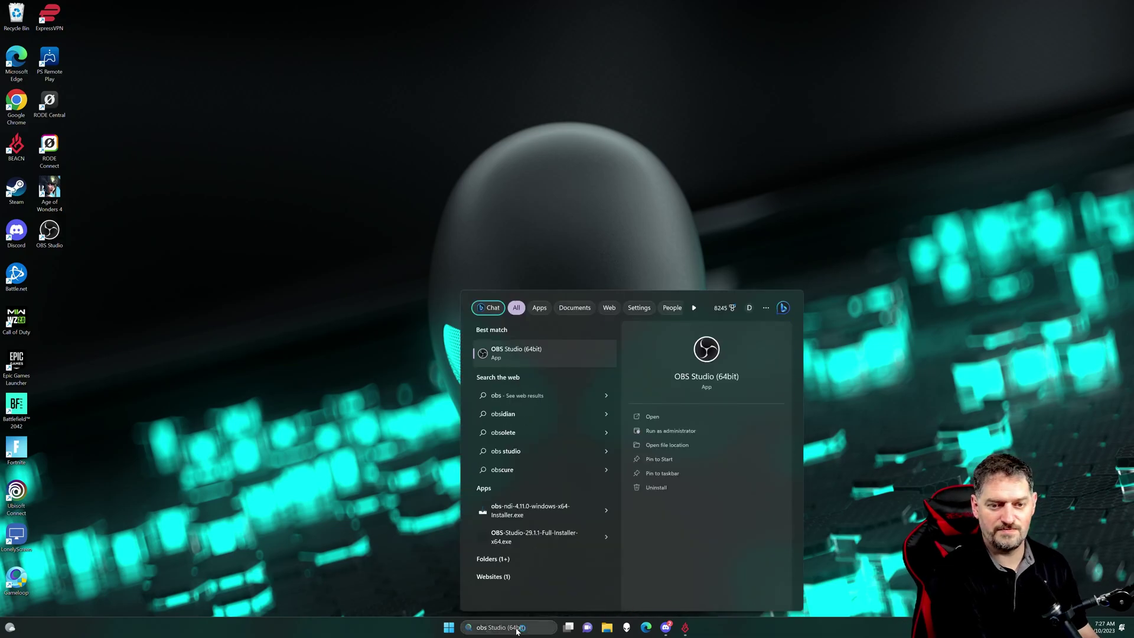
key("Return")
Hide Display Capture, mute Mic/Aux and Desktop Audio, and check the Tools menu for Teleport.
left_click(431, 515)
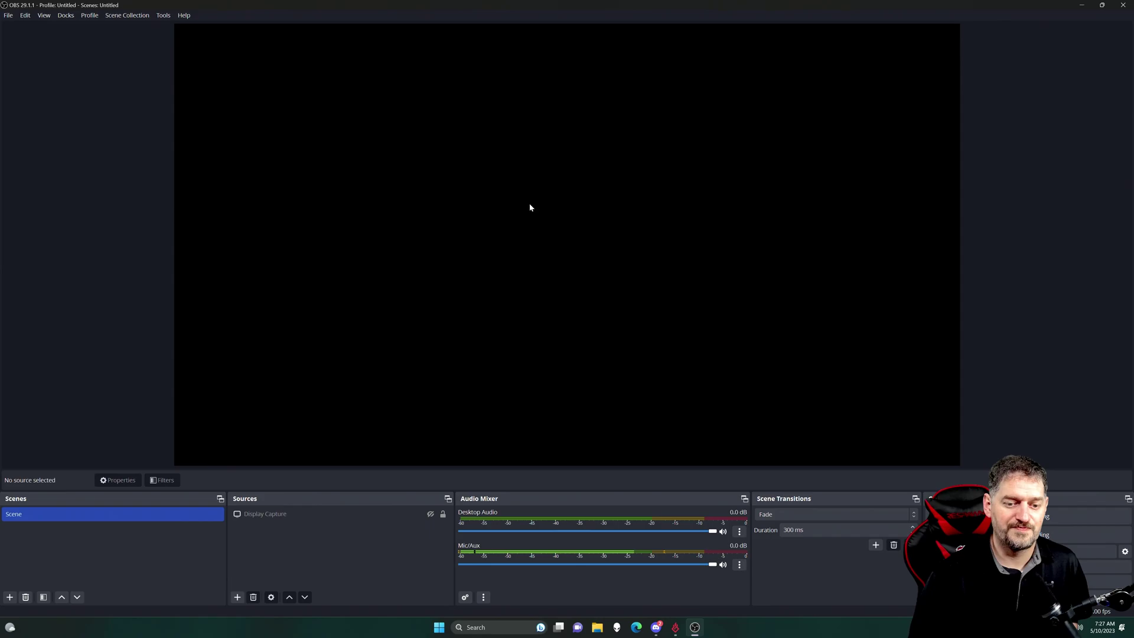
left_click(723, 565)
left_click(723, 532)
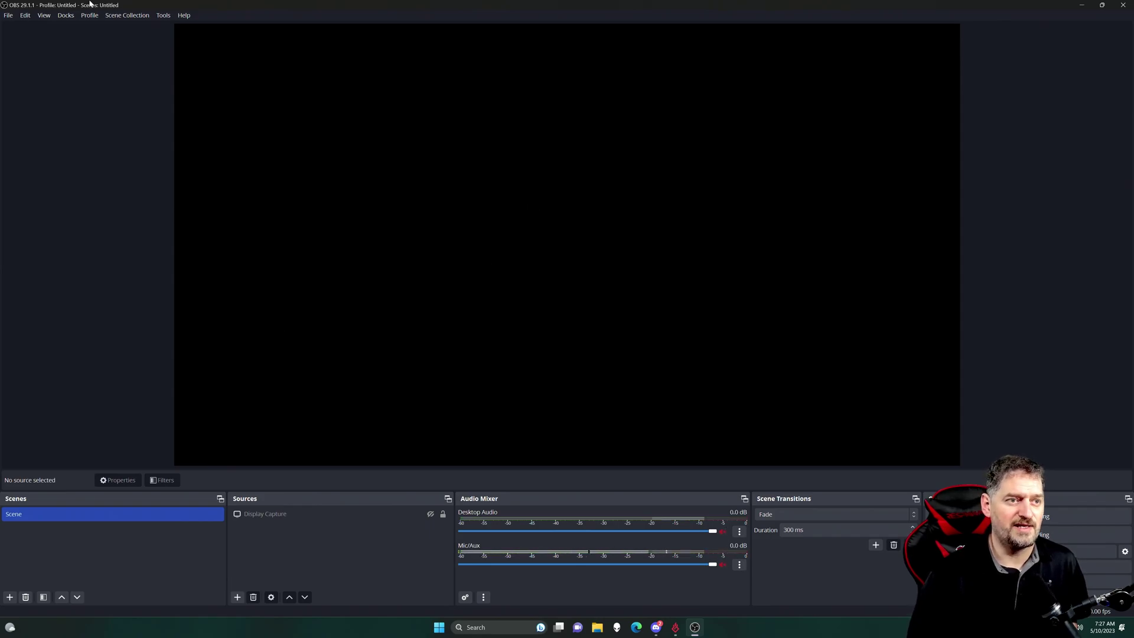
left_click(163, 15)
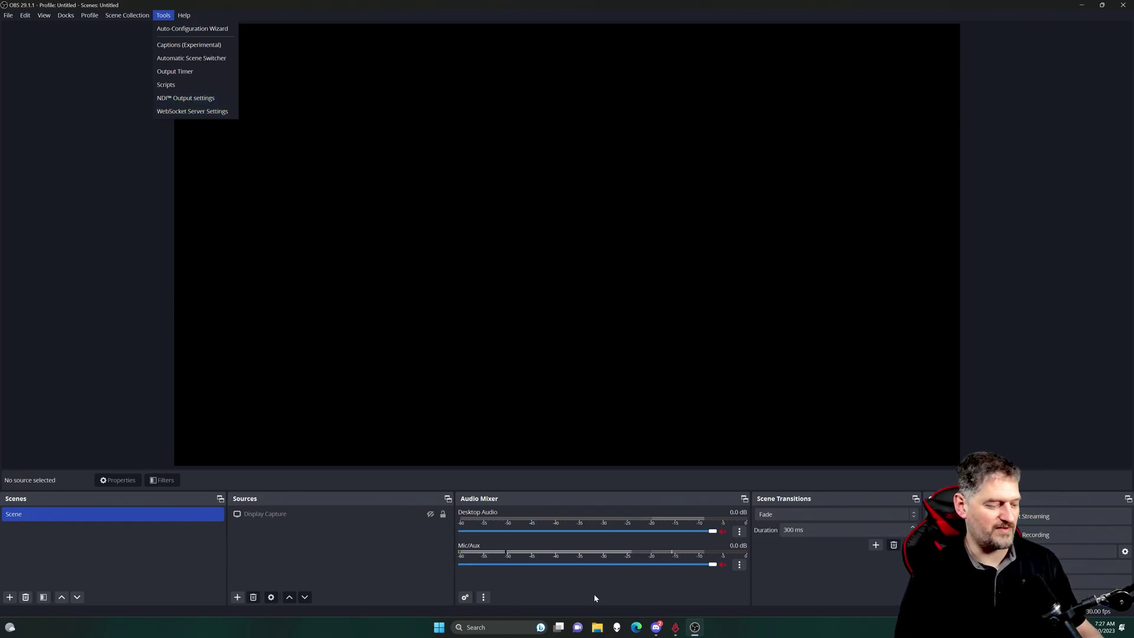
Browse to Downloads > obs-teleport > windows-x86_64 and launch the Teleport 0.6.6 installer.
left_click(598, 627)
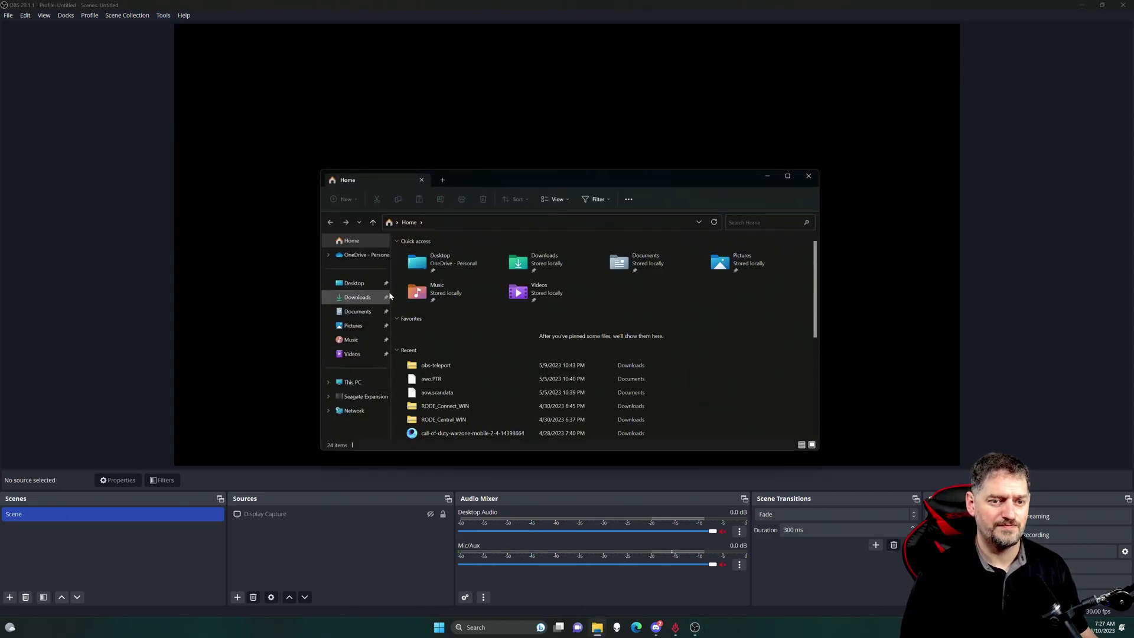
left_click(372, 305)
double_click(460, 291)
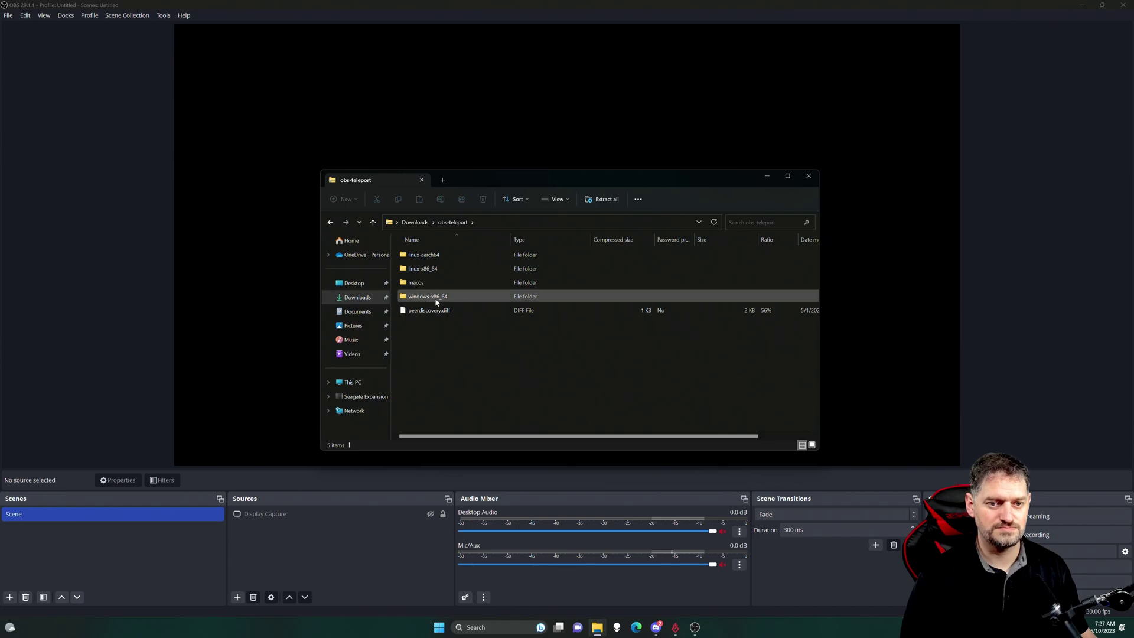
double_click(436, 299)
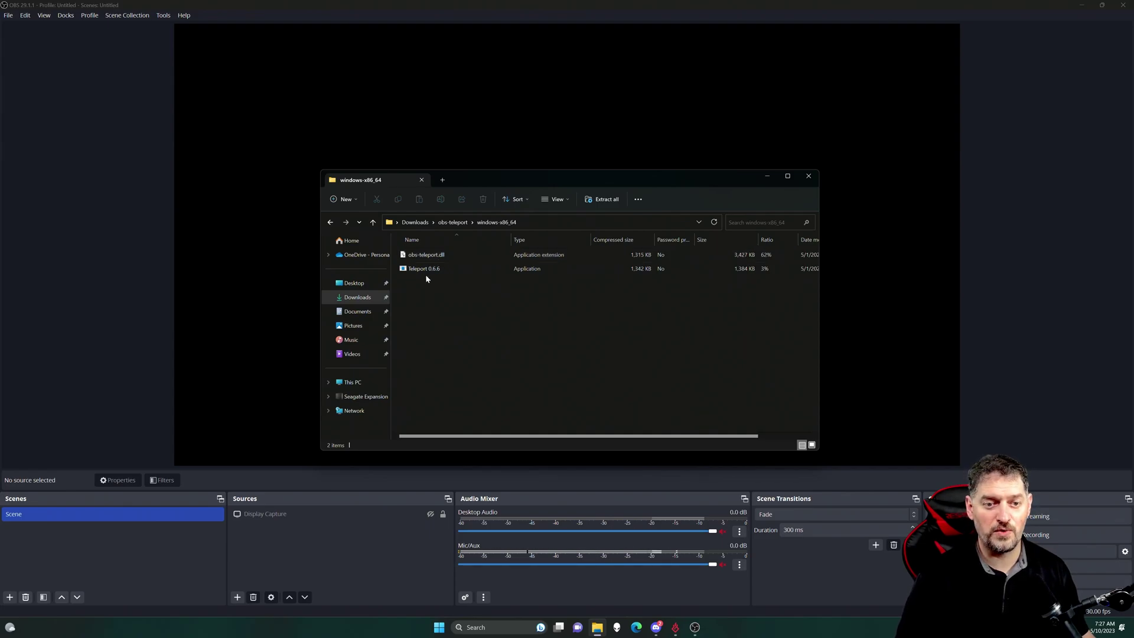
double_click(427, 273)
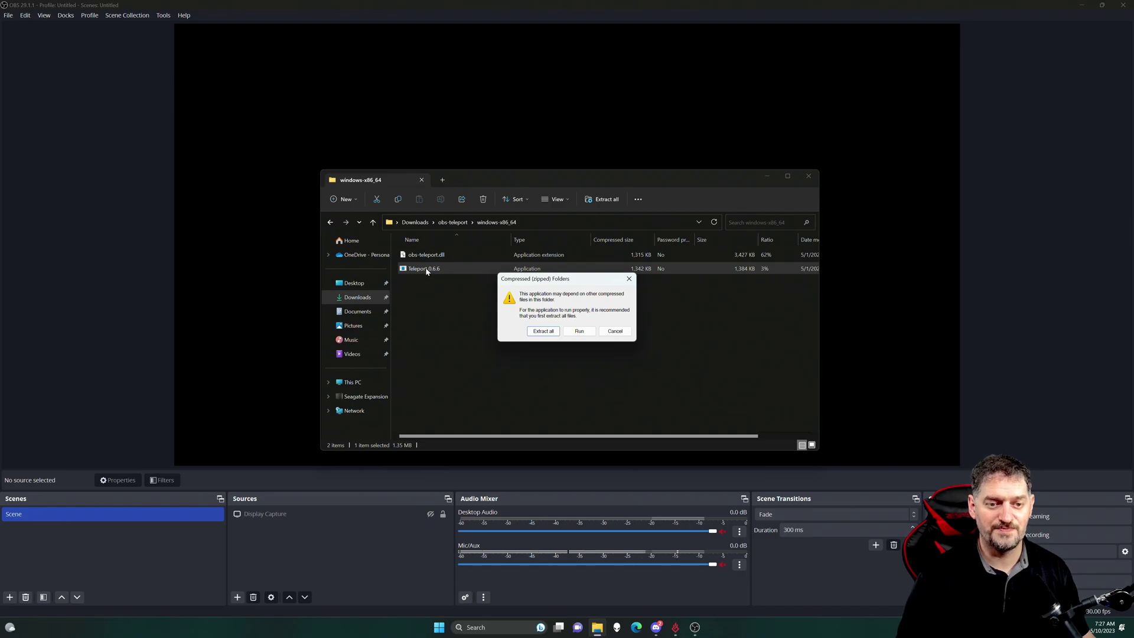
Run the Teleport installer past the SmartScreen warning and approve the admin prompt.
left_click(580, 331)
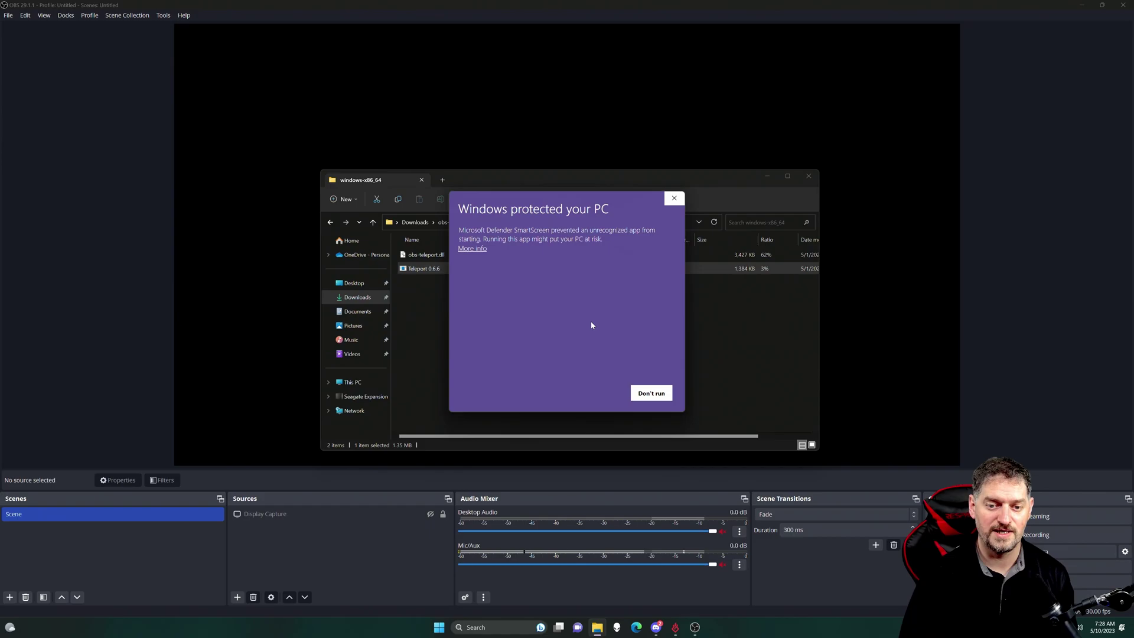
left_click(466, 248)
left_click(598, 395)
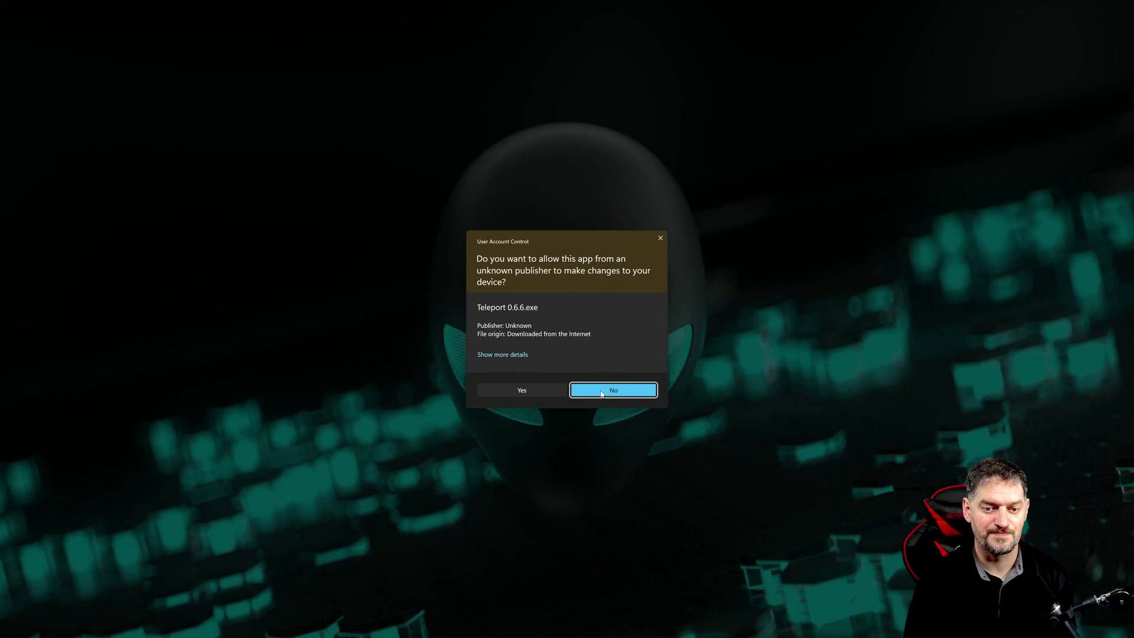
left_click(528, 393)
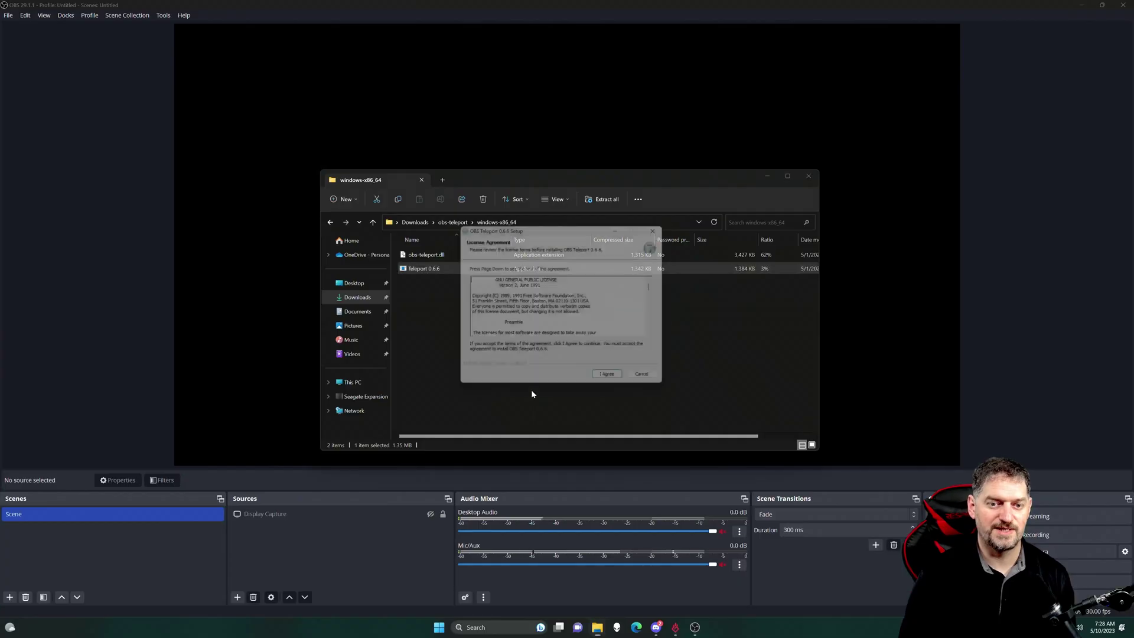
Accept the licence, install OBS Teleport 0.6.6 to the default plugin folder, and close setup.
left_click(618, 385)
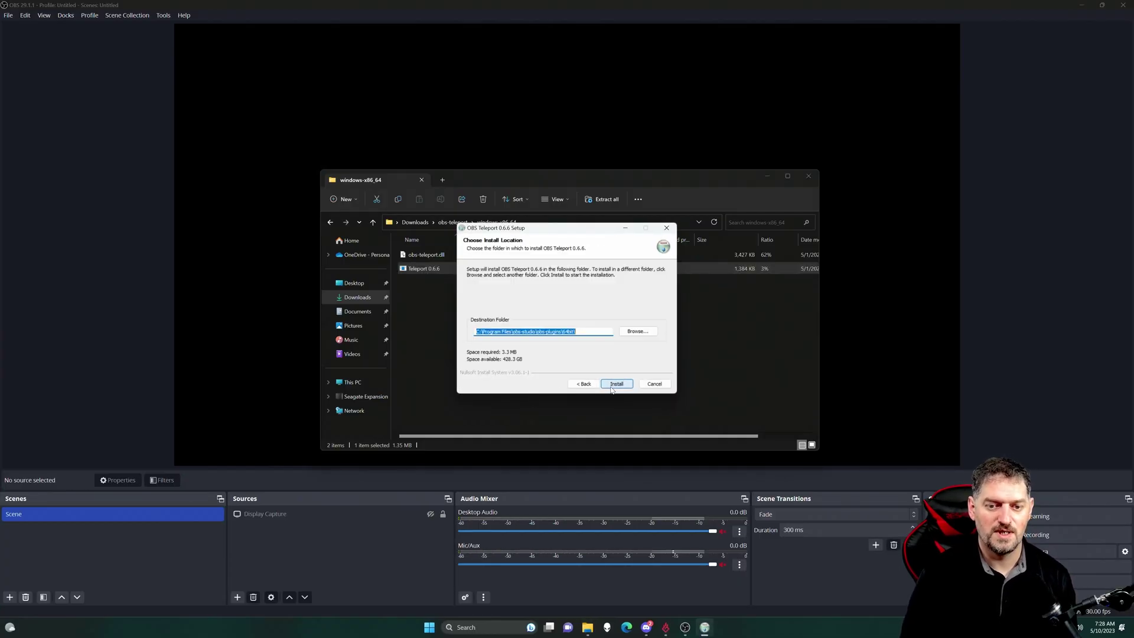
left_click(621, 387)
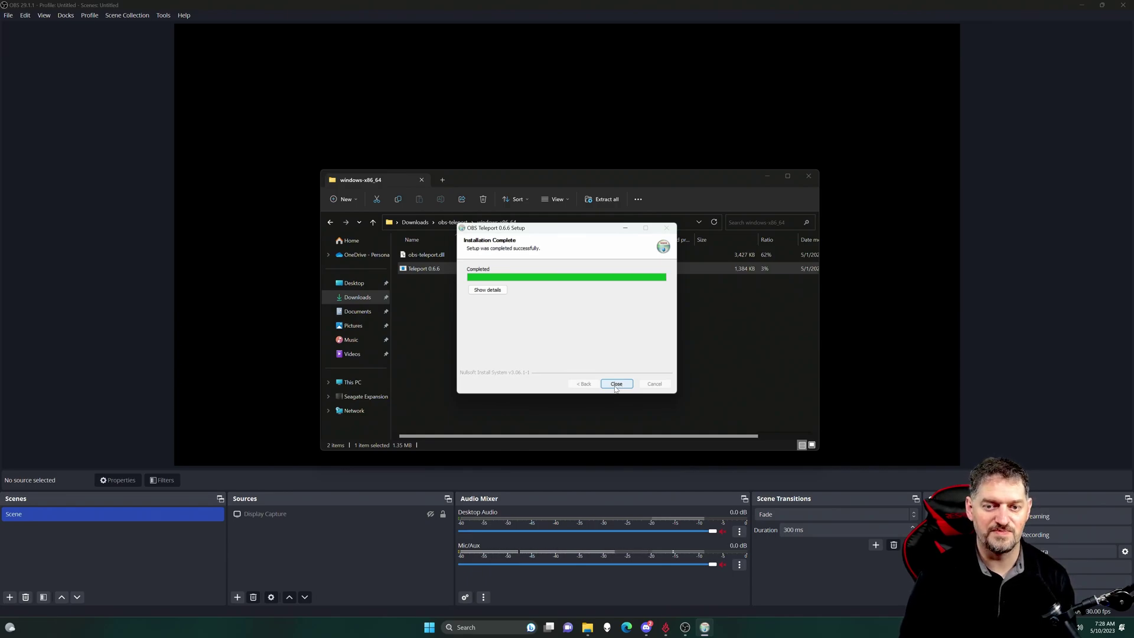
left_click(616, 384)
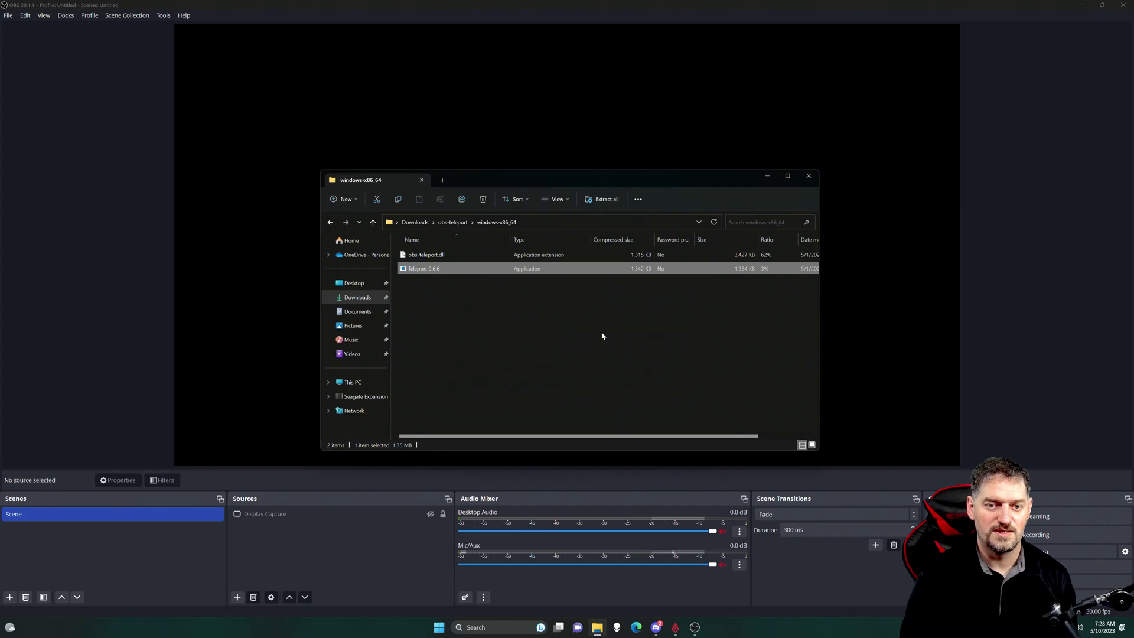
Close File Explorer and OBS, then relaunch OBS Studio from the desktop icon.
left_click(808, 176)
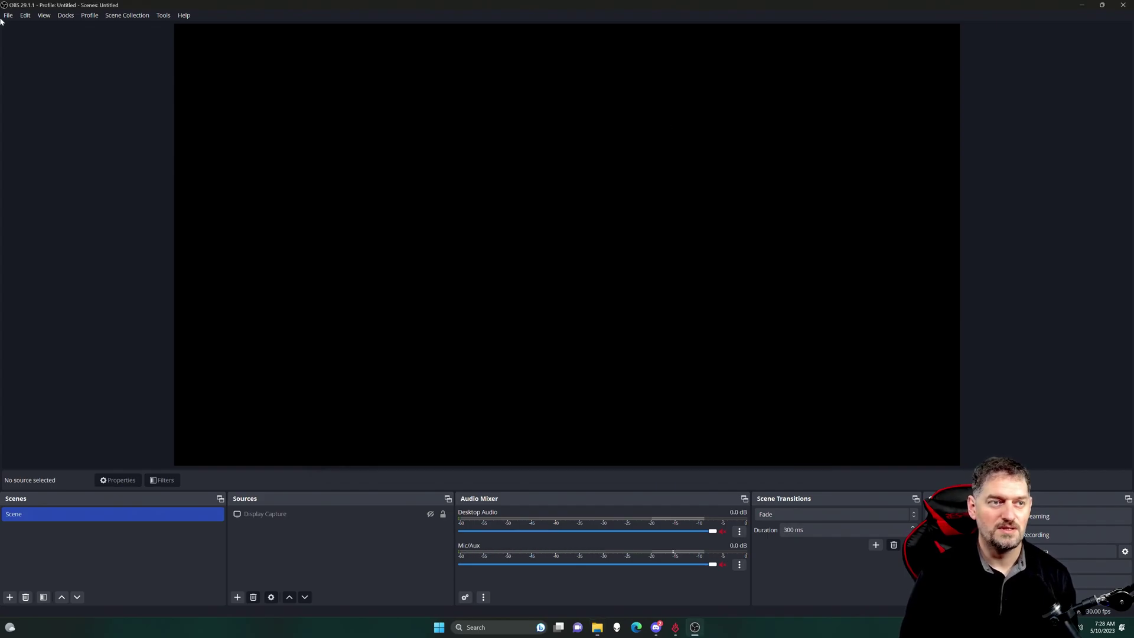
left_click(1123, 5)
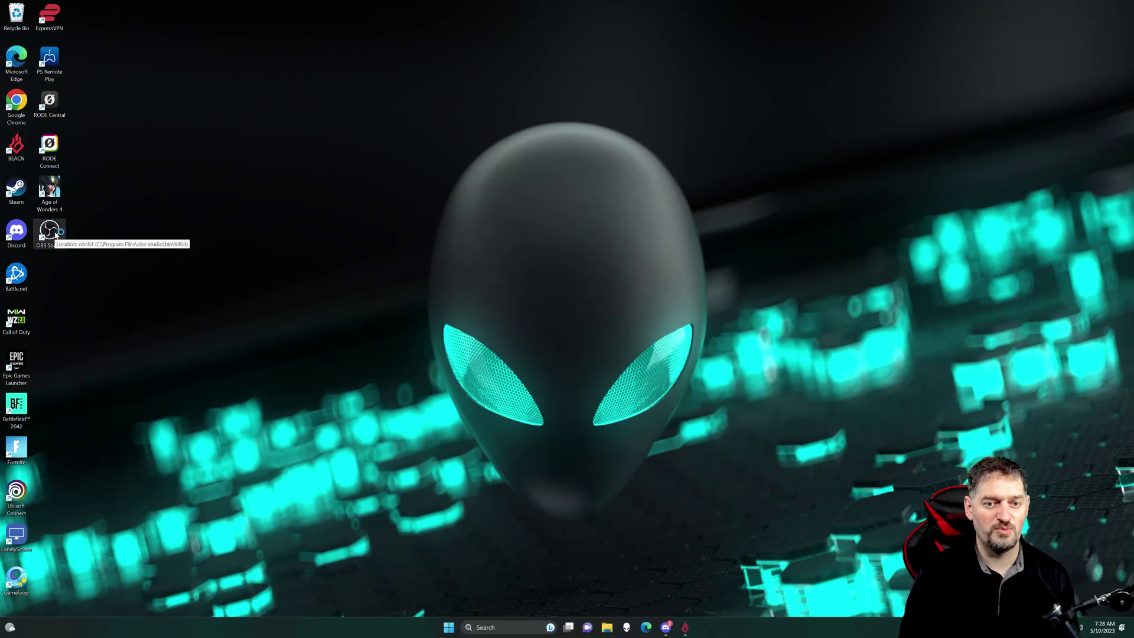
double_click(55, 235)
Open Teleport from Tools, dismiss the NDI output dialog, and bring up the Teleport properties.
left_click(164, 16)
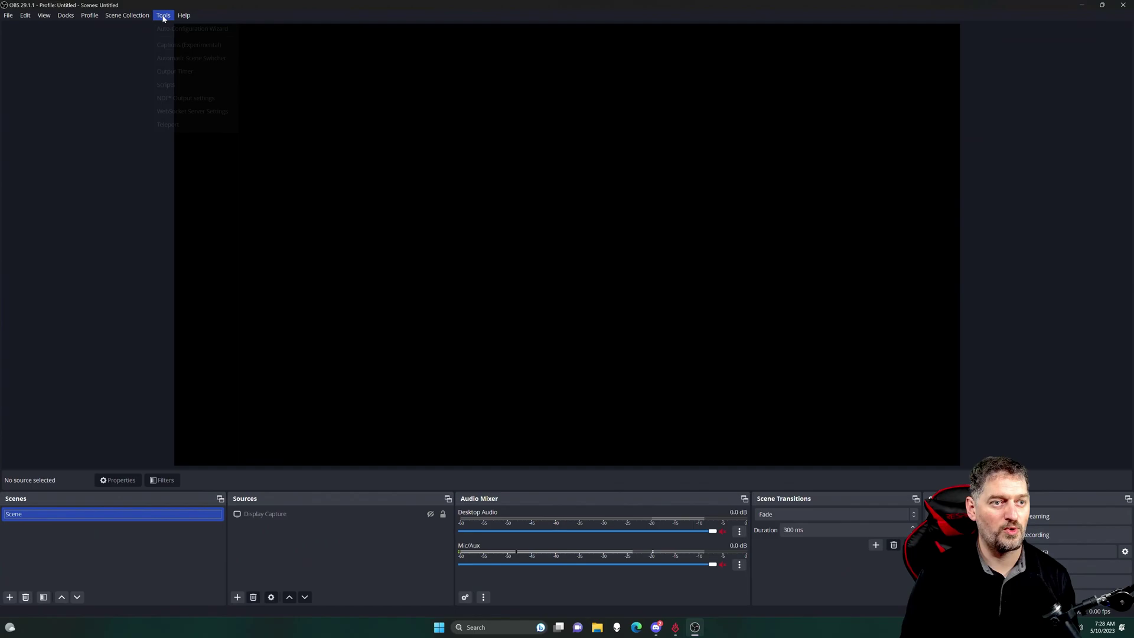
left_click(186, 129)
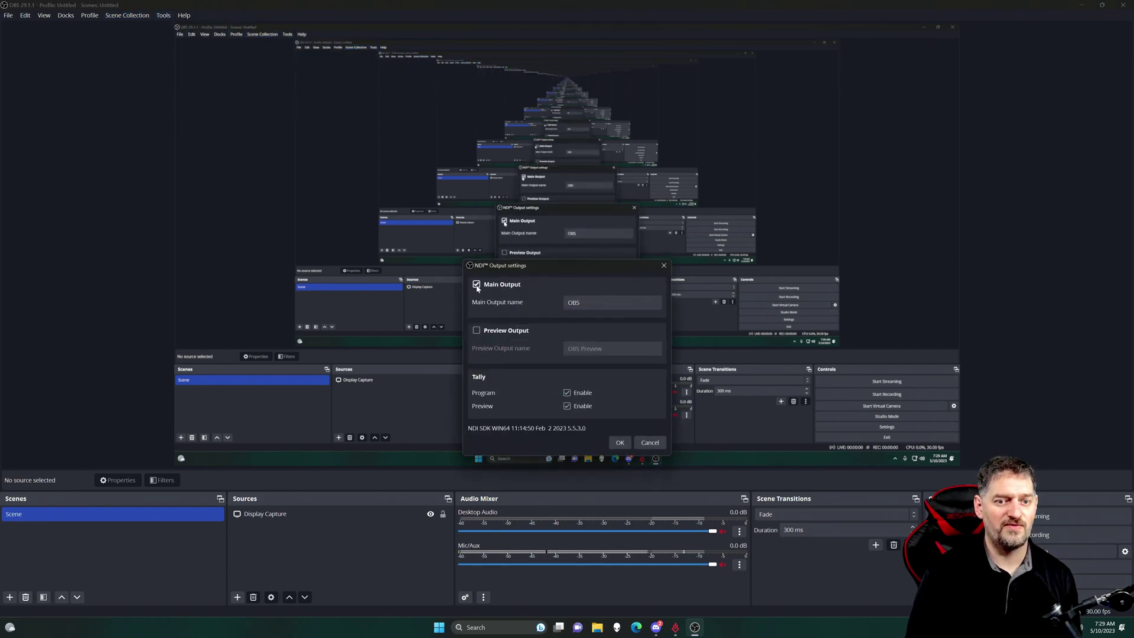
left_click(619, 443)
left_click(163, 15)
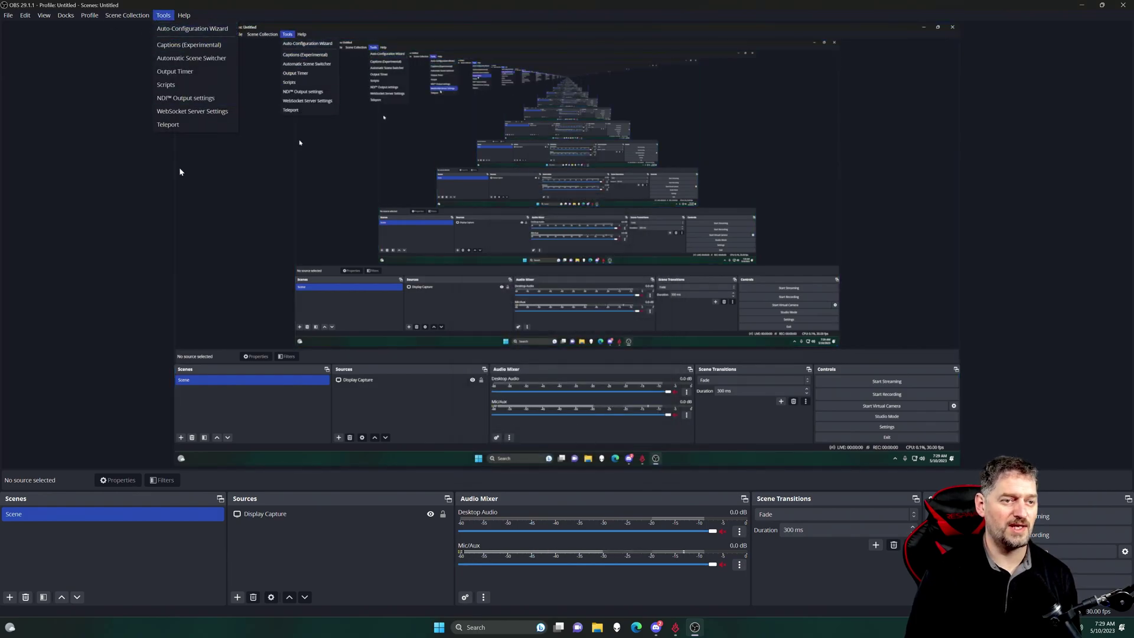
left_click(179, 125)
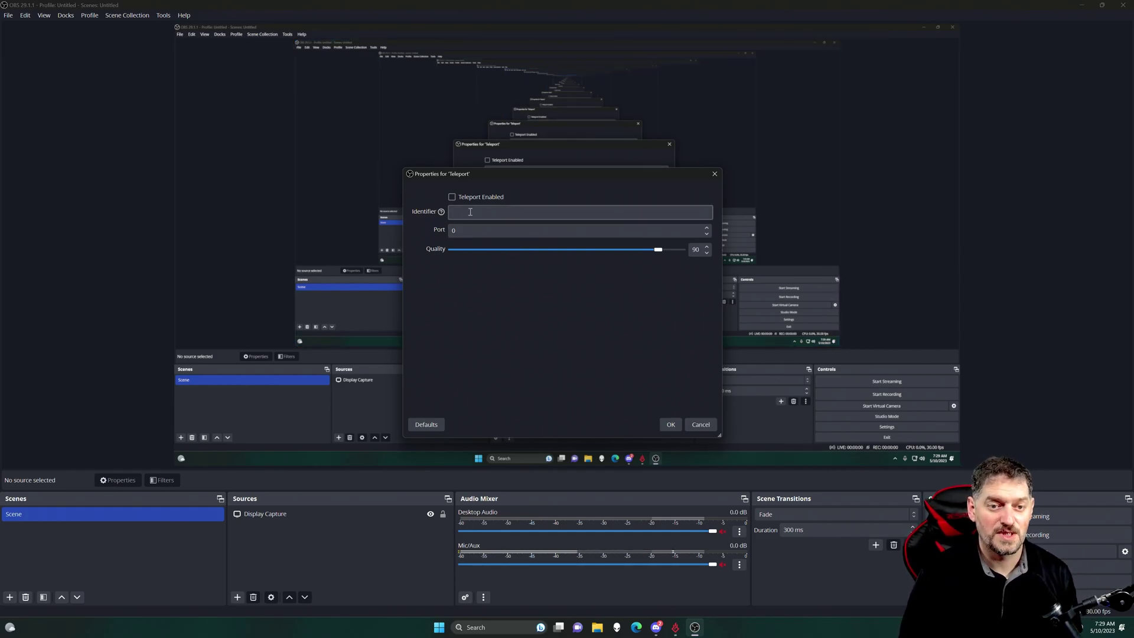
Enable Teleport with identifier game-pc on port 1000 and save.
left_click(451, 197)
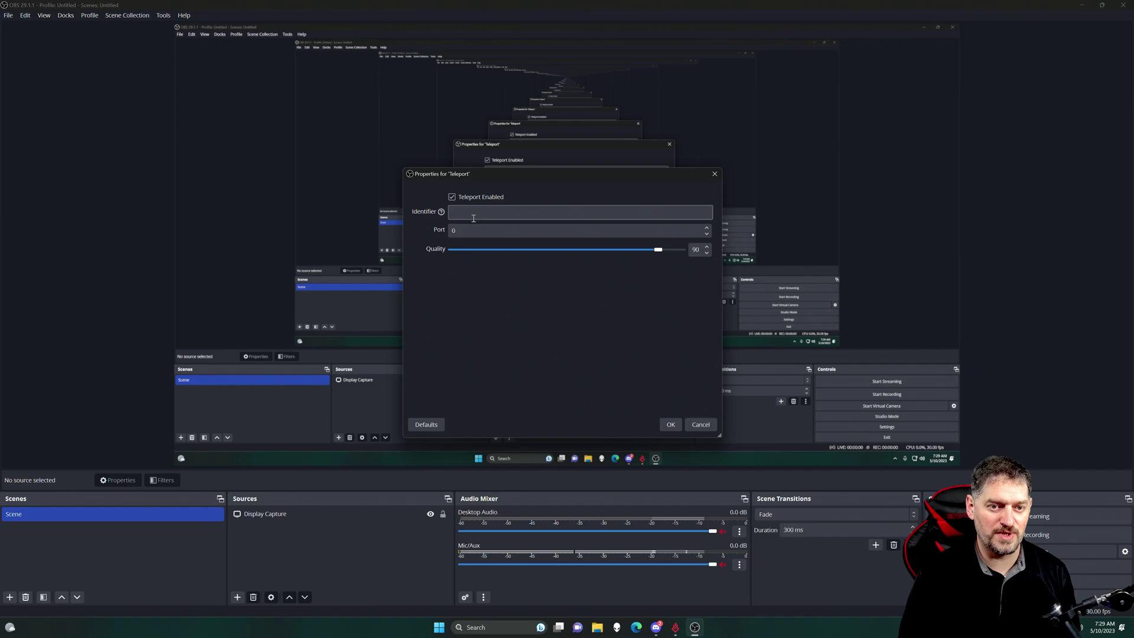
left_click(475, 212)
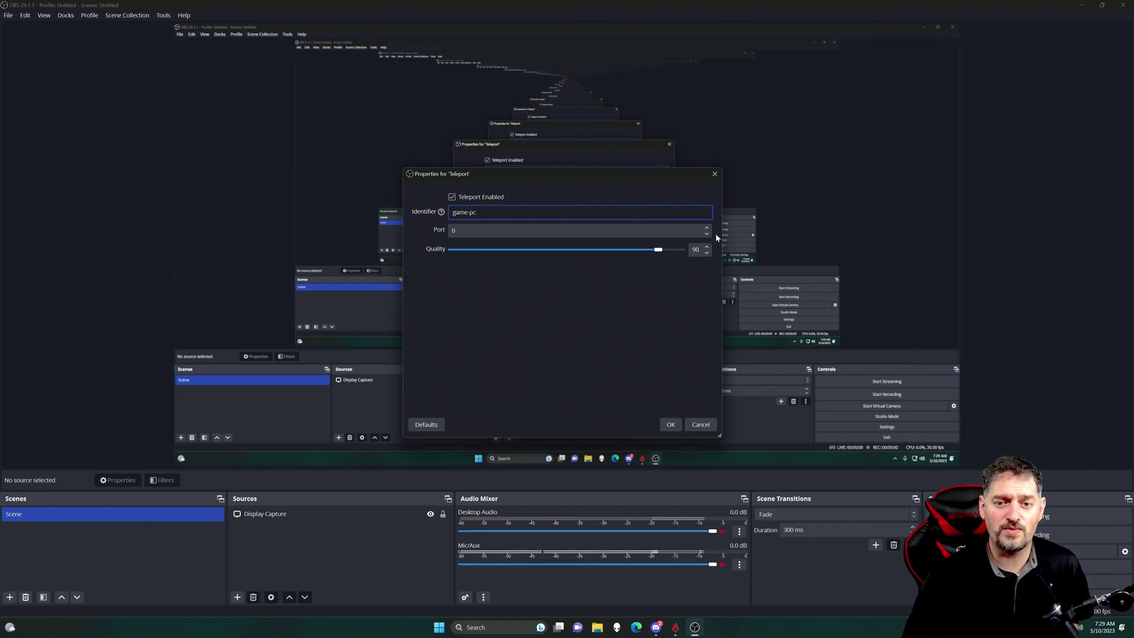
double_click(473, 230)
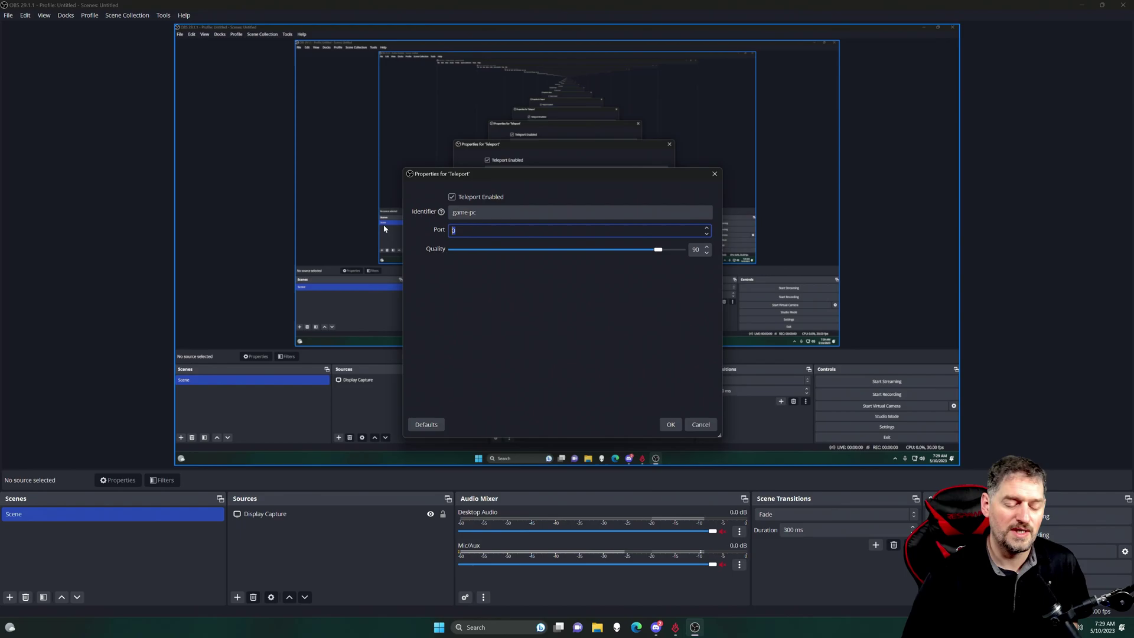
type("1000")
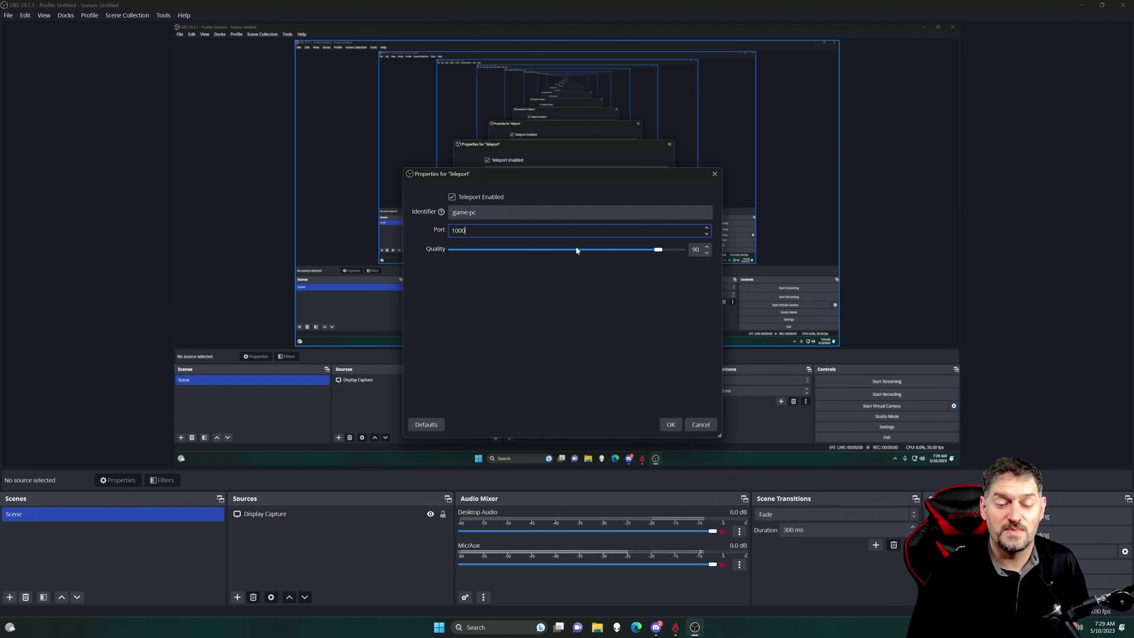
left_click(666, 425)
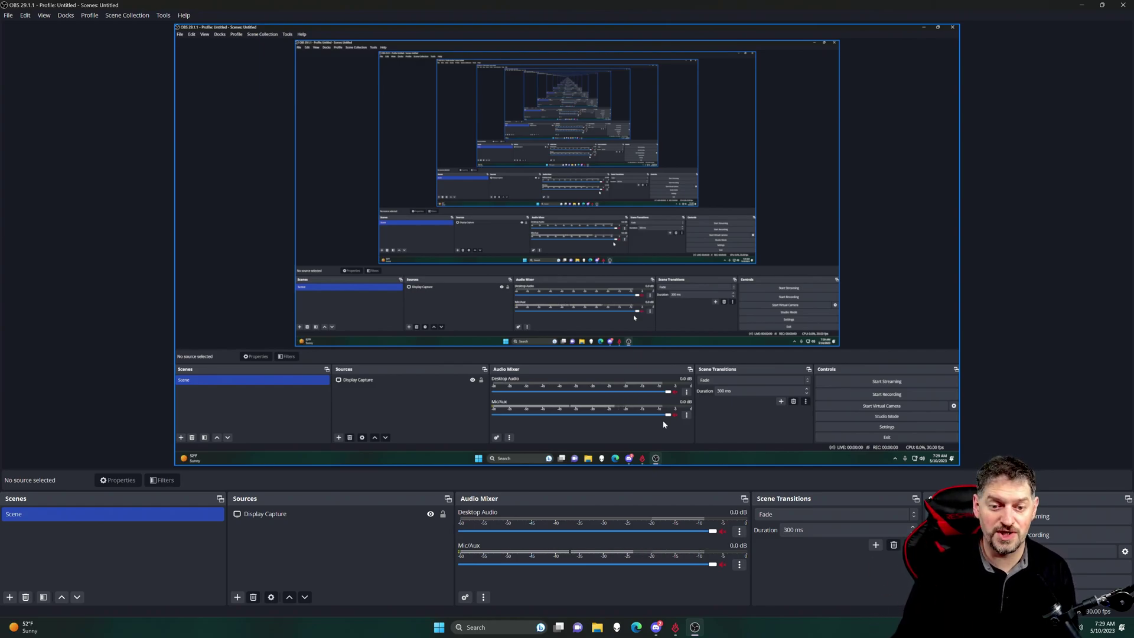
Reopen the Teleport properties to verify the settings, then close without changes.
left_click(163, 15)
left_click(167, 124)
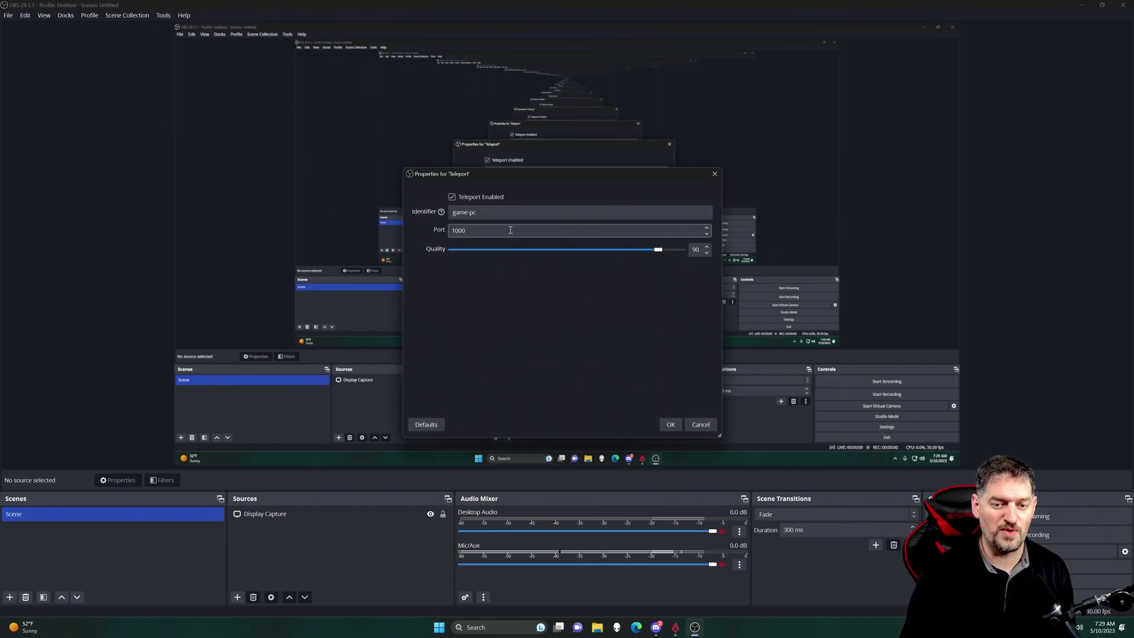
key("Return")
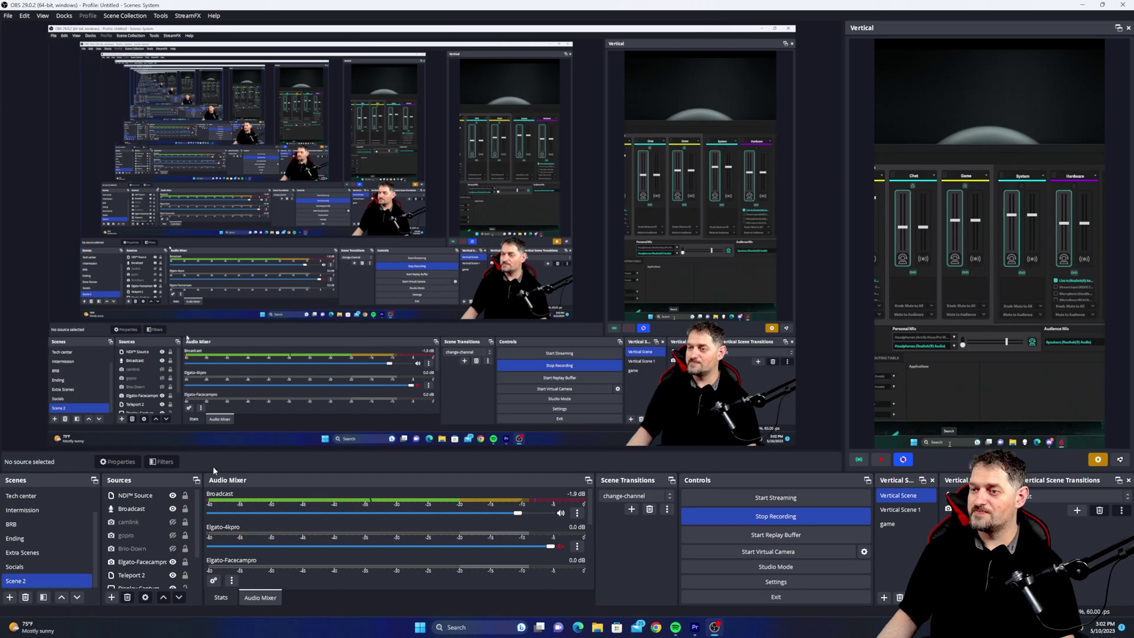
Look over the source types, then select the existing Teleport 2 source.
left_click(109, 600)
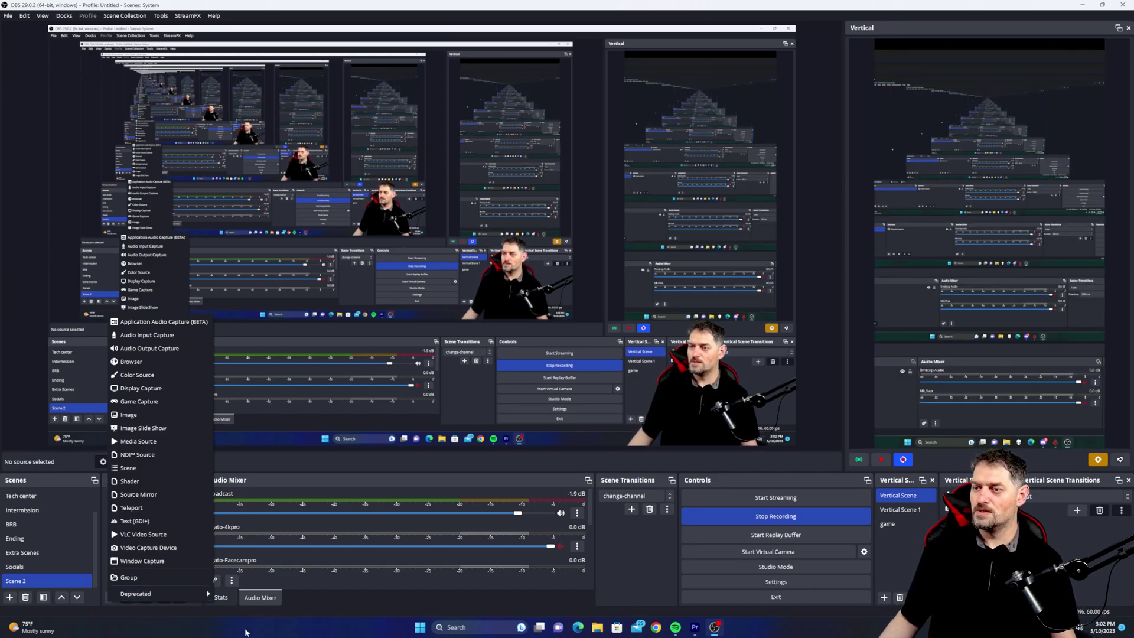
left_click(328, 608)
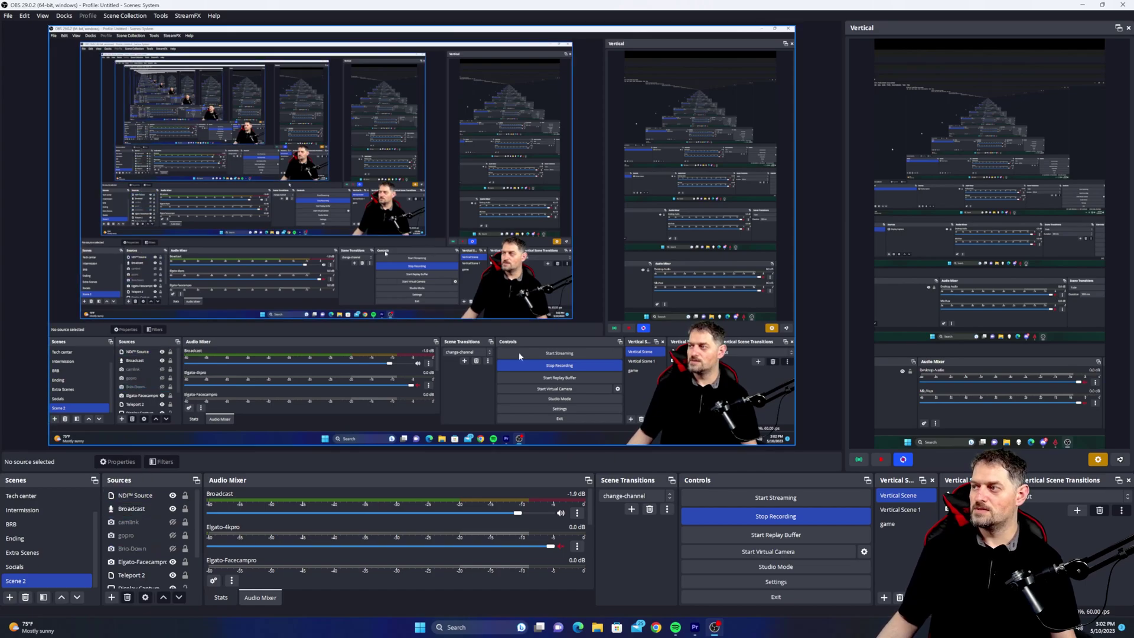
left_click(130, 575)
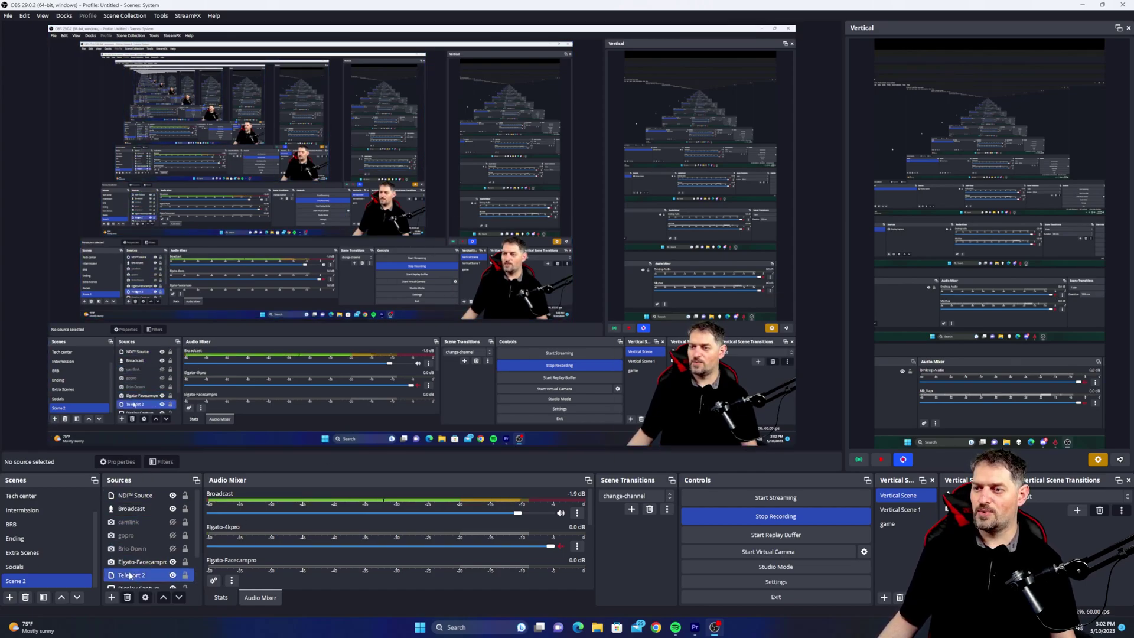
Add a Teleport source named Teleport 3 and refresh its list of available streams.
left_click(111, 597)
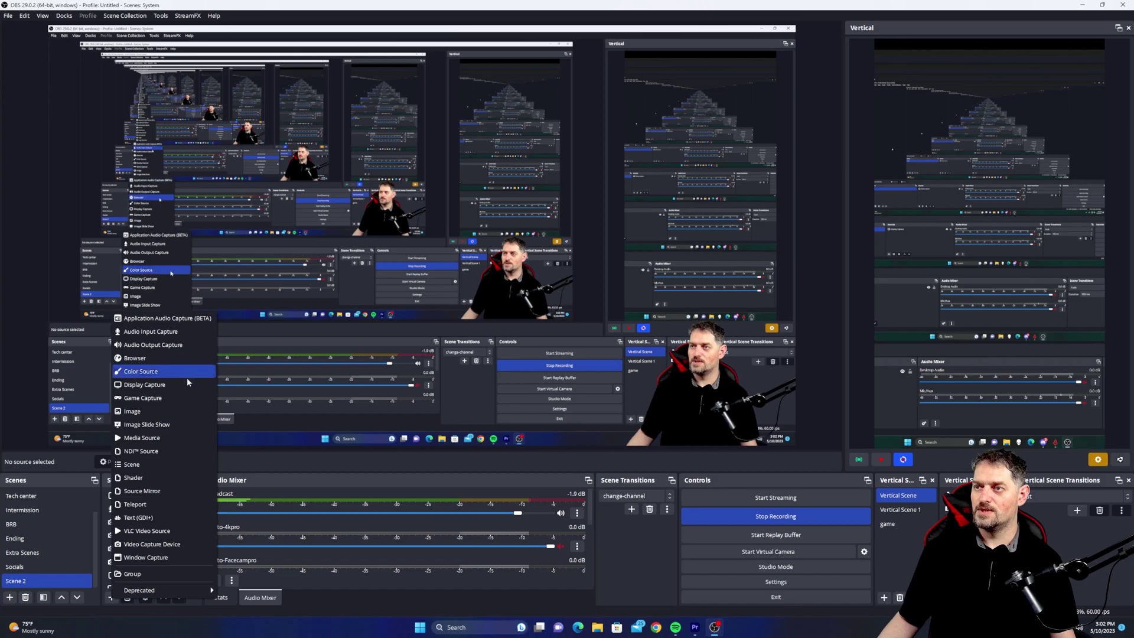
left_click(147, 506)
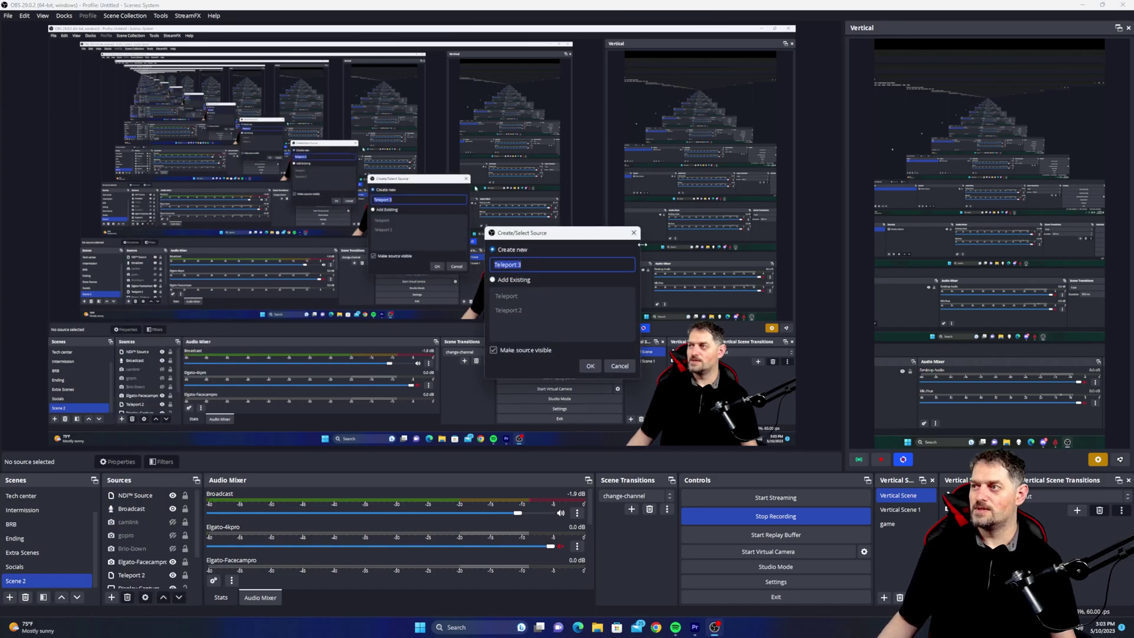
left_click(590, 366)
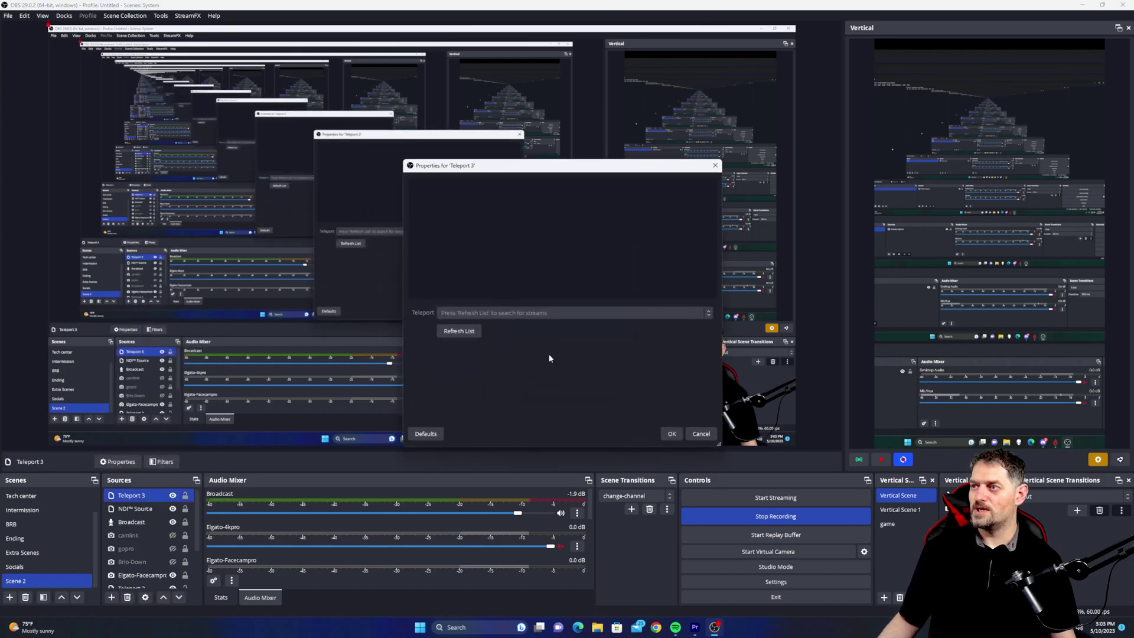
left_click(458, 332)
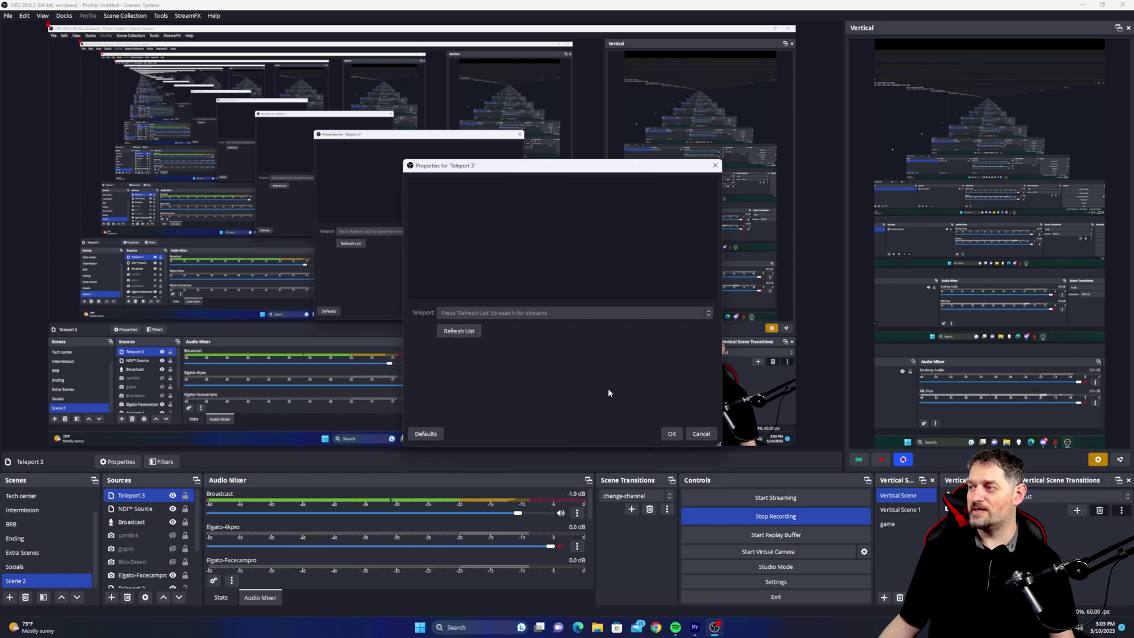
left_click(672, 434)
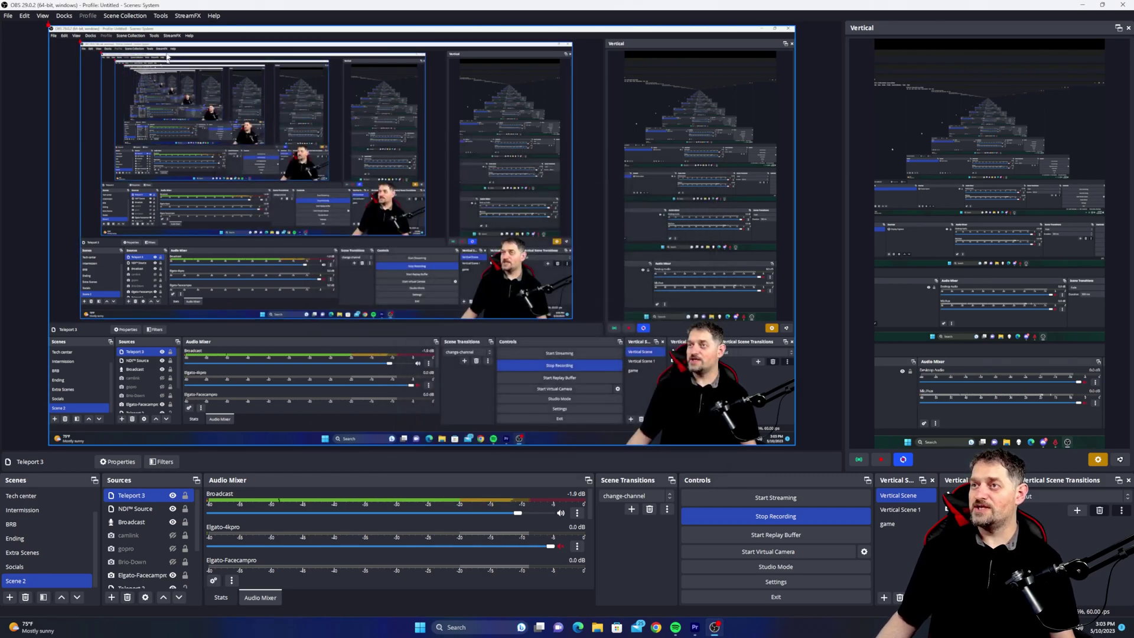
Toggle Teleport 3's visibility on, off and on again, then close its properties.
left_click(173, 496)
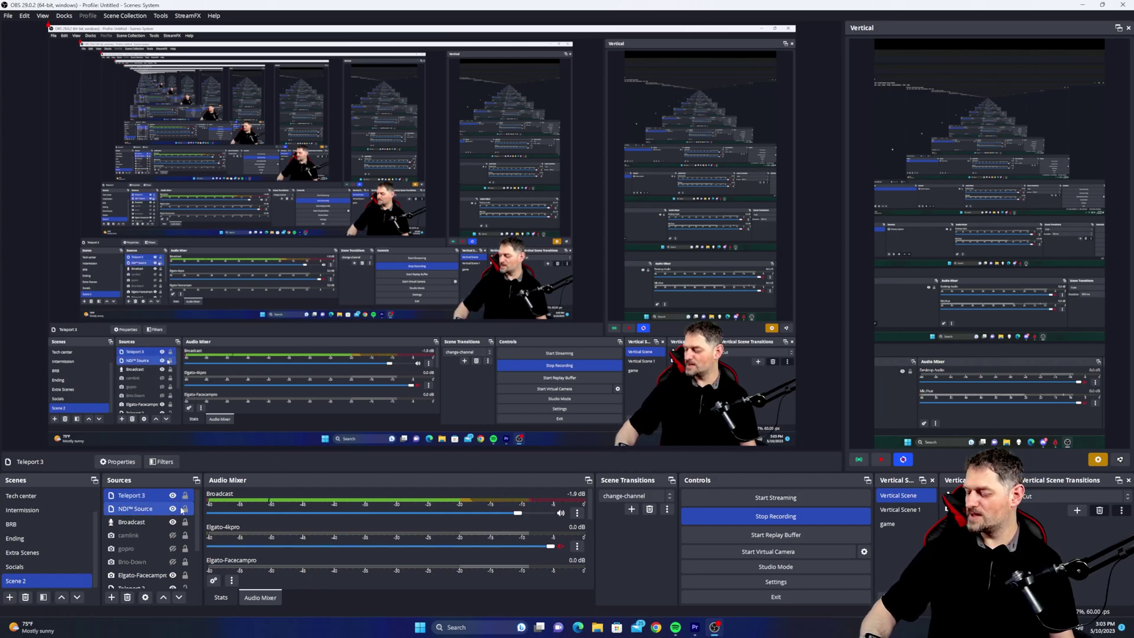
left_click(171, 496)
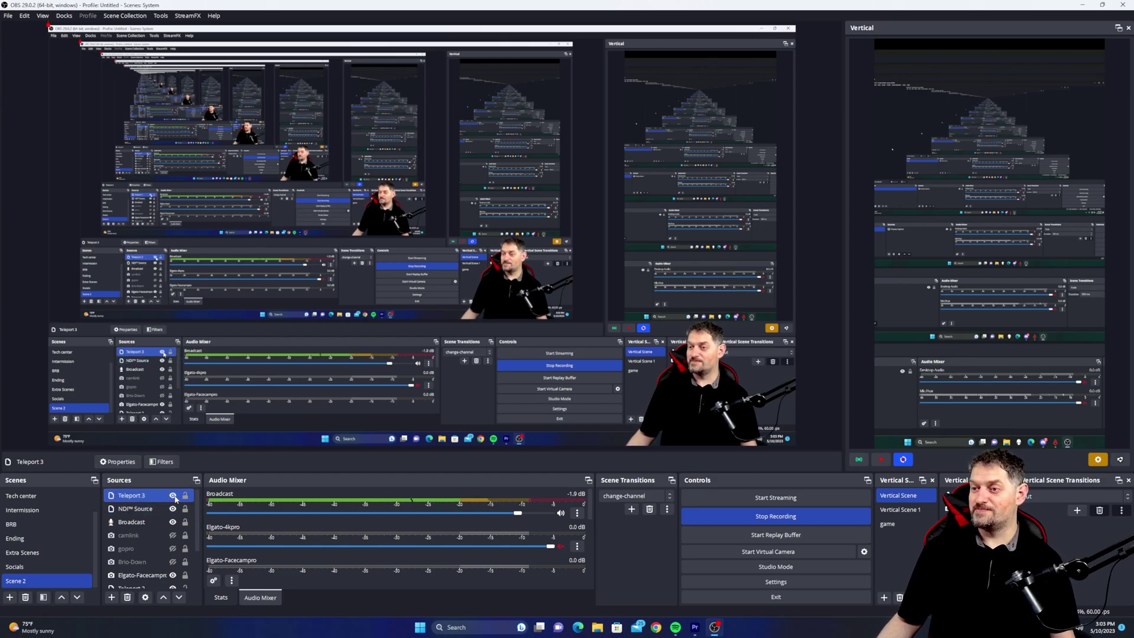
left_click(173, 496)
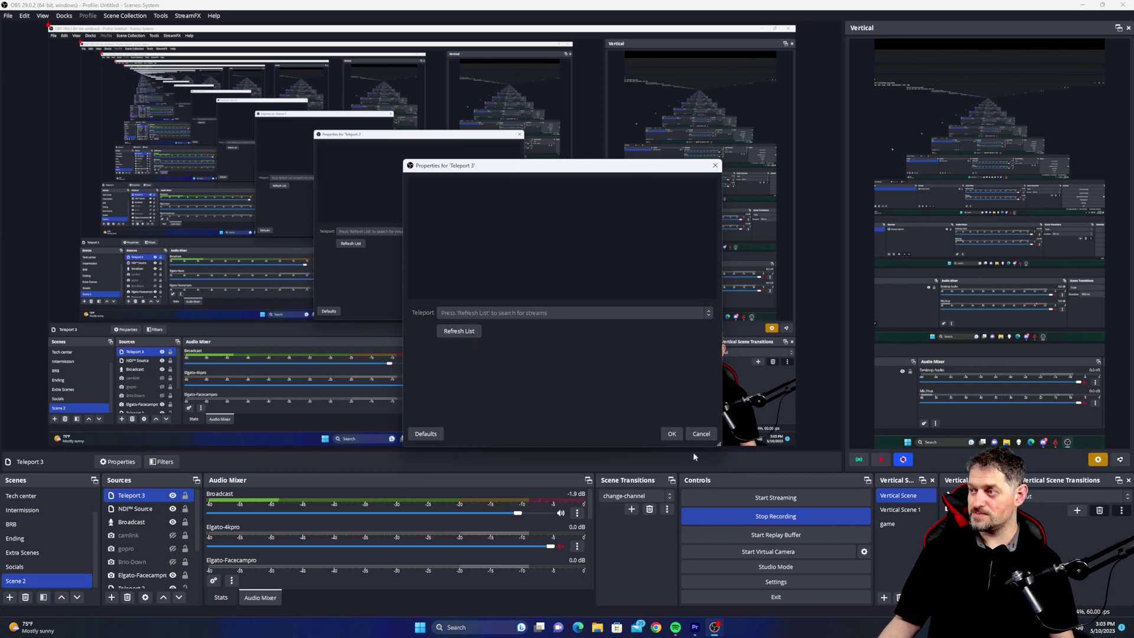
left_click(671, 434)
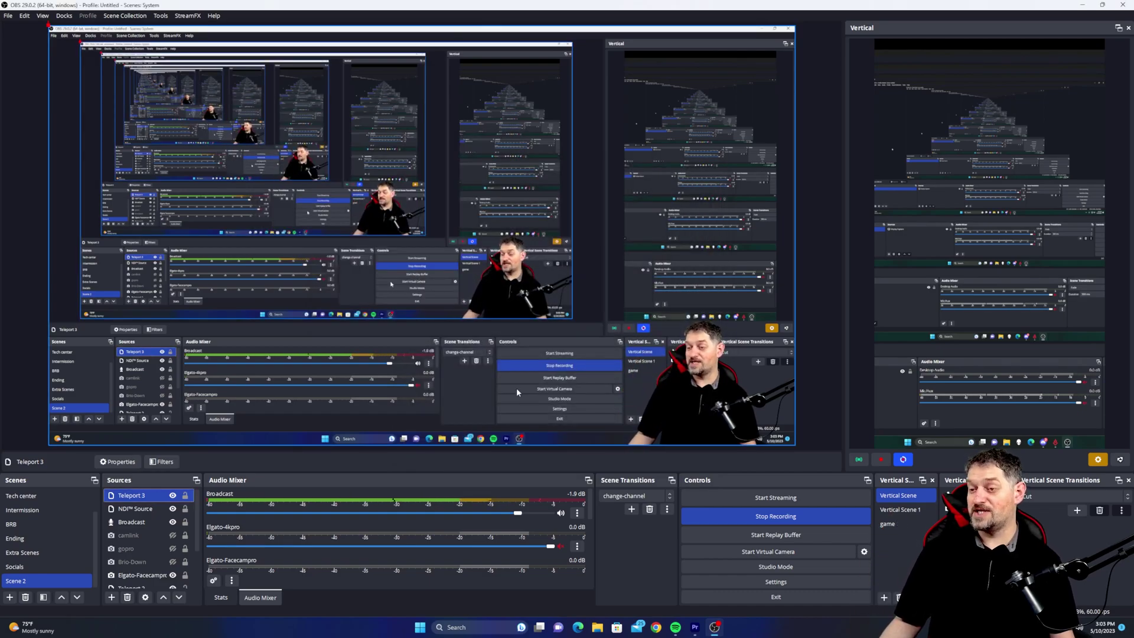
Select the source filling the vertical canvas, then search Windows for 'firewa'.
left_click(959, 70)
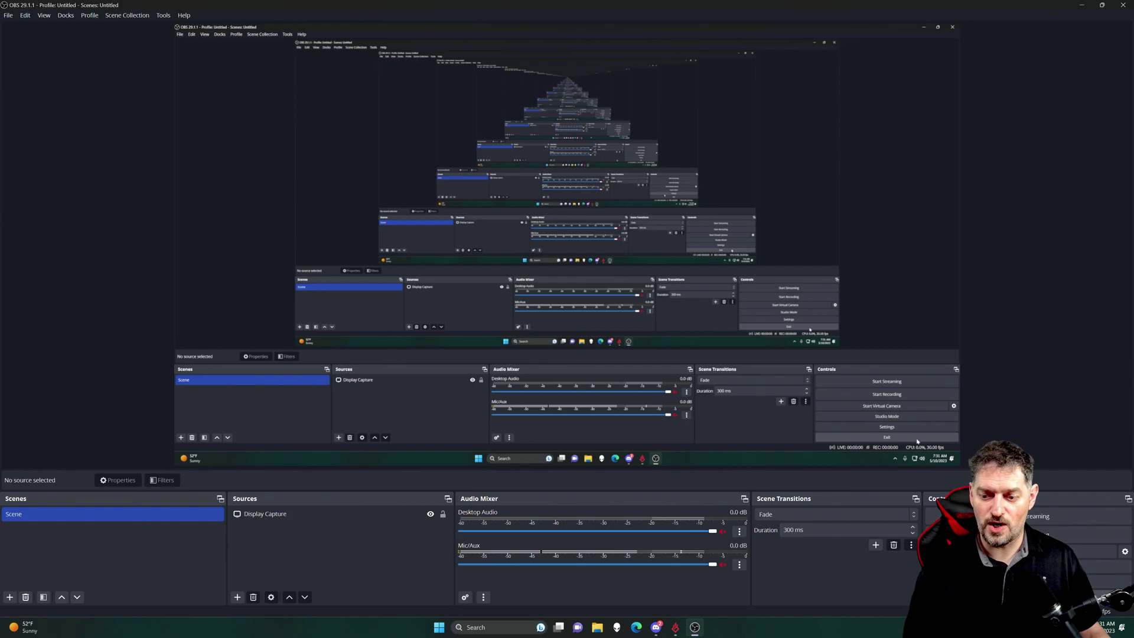
left_click(1041, 627)
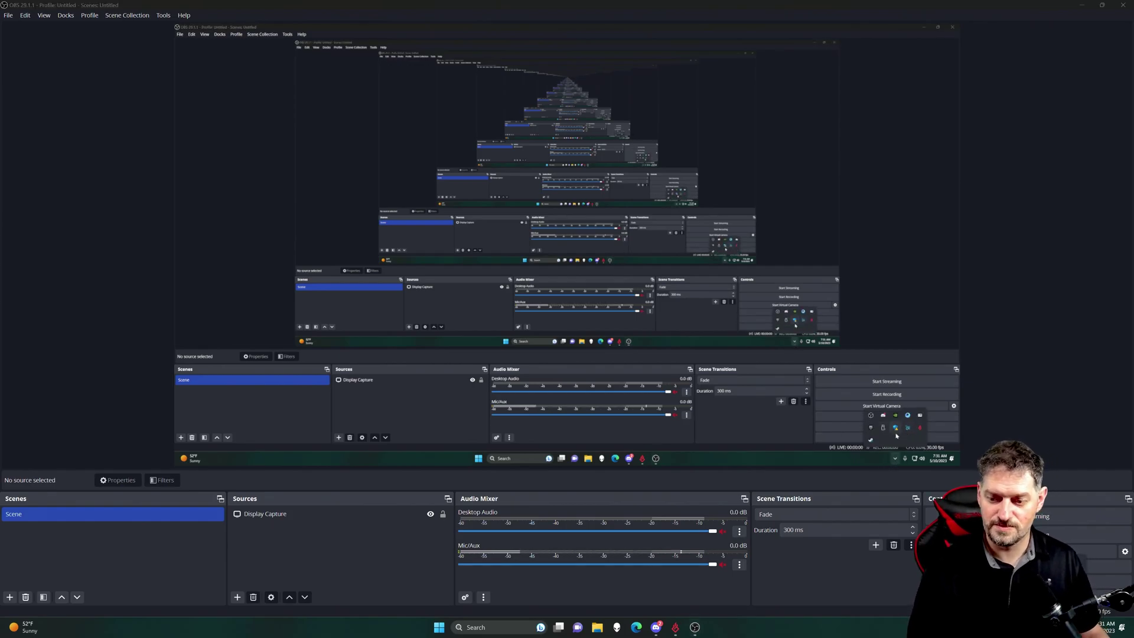
left_click(494, 628)
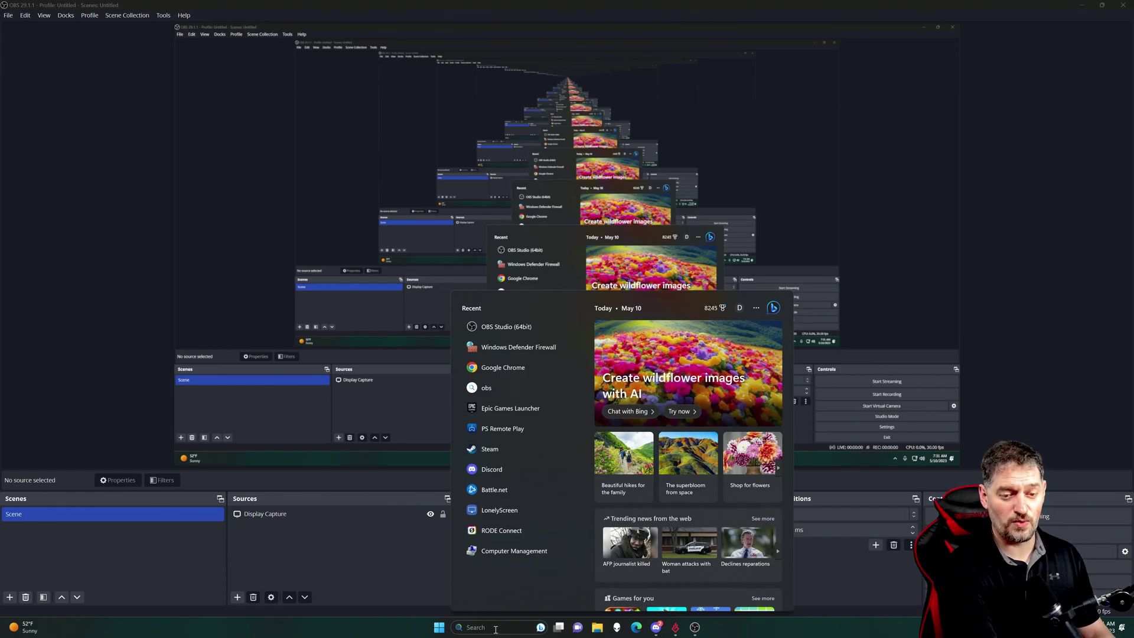
type("firewa")
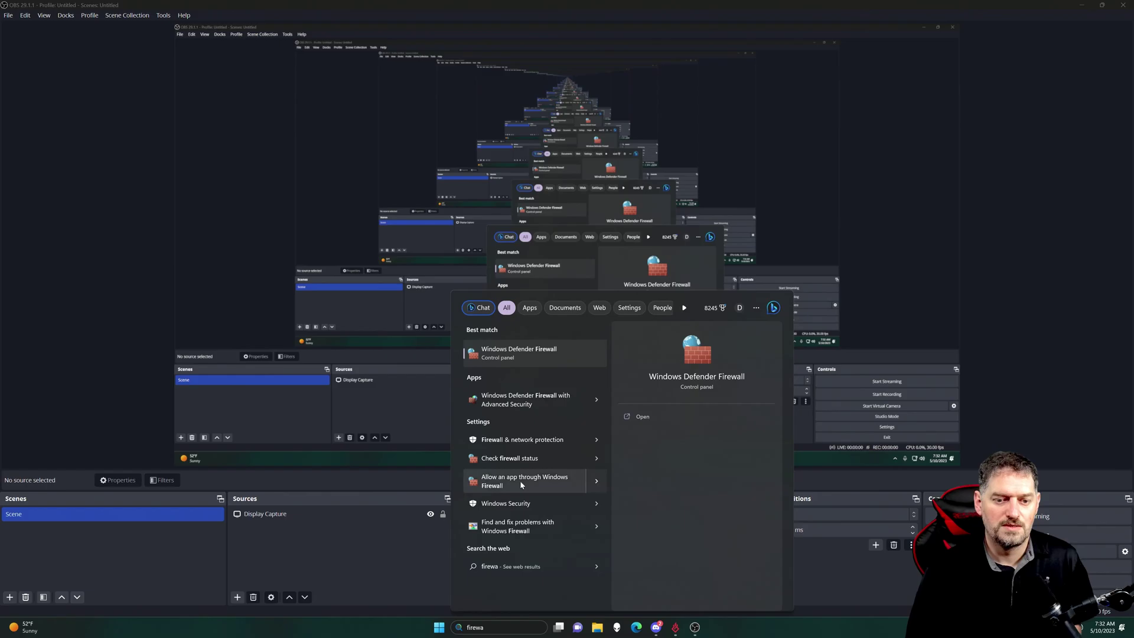
Open Windows Defender Firewall with Advanced Security and show its Inbound Rules.
left_click(526, 402)
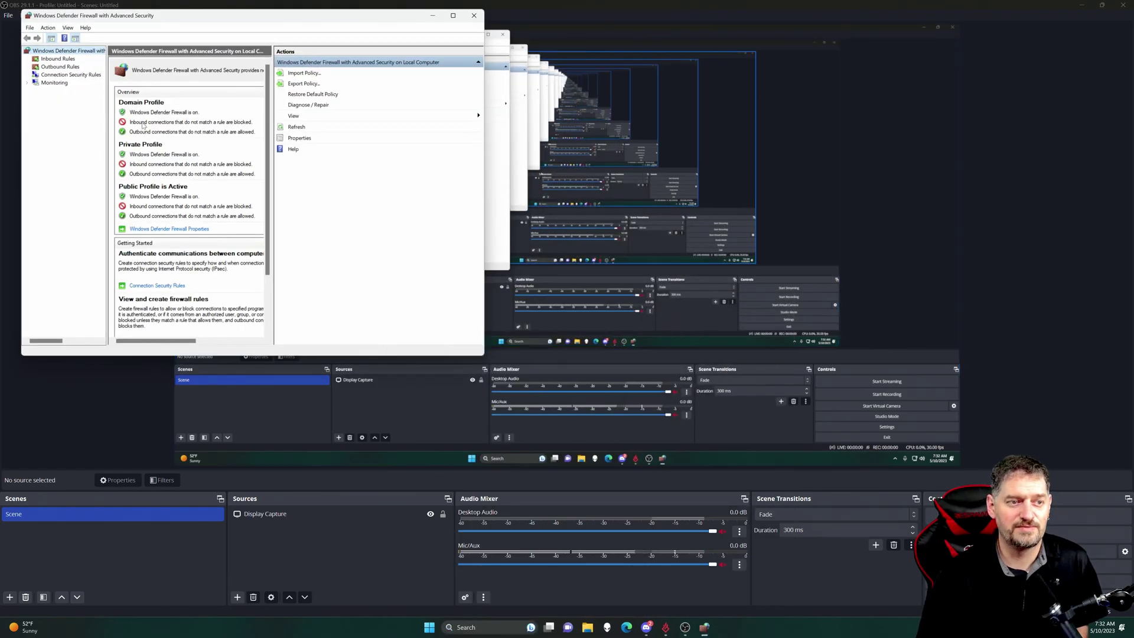
left_click_drag(345, 20, 655, 70)
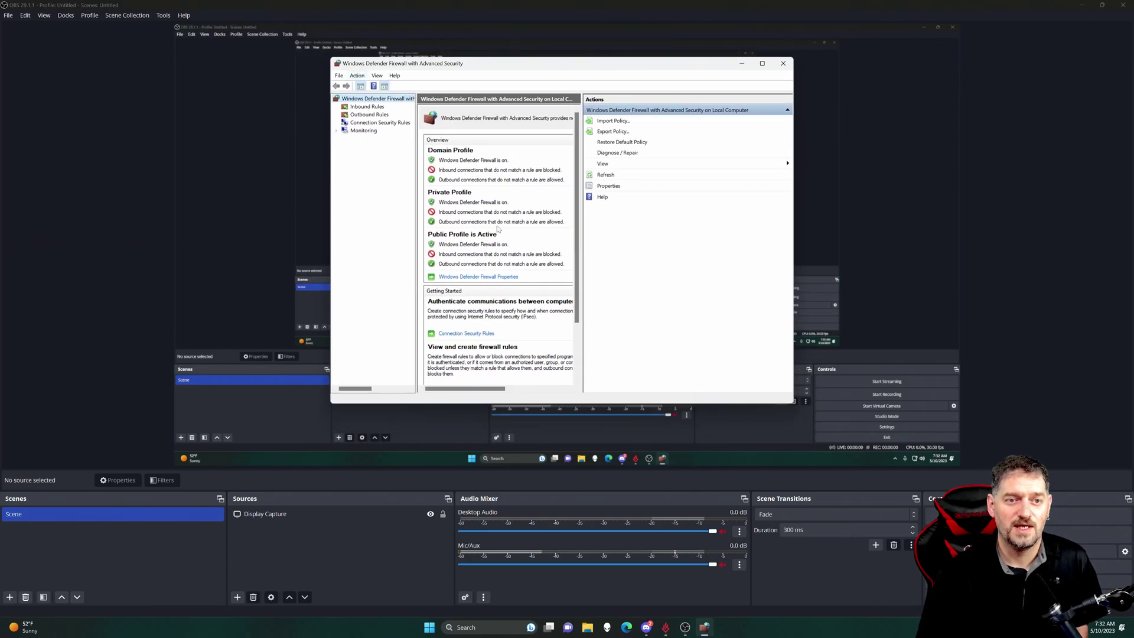
left_click(373, 107)
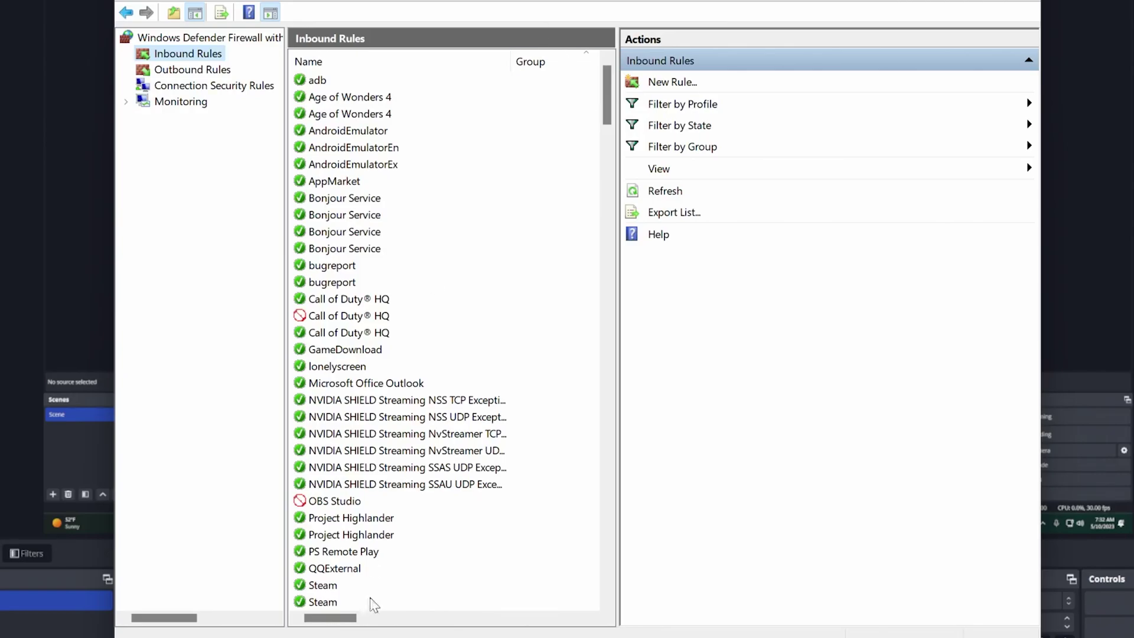
Switch the OBS Studio inbound rule from blocking to Allow the connection and apply it.
left_click(318, 507)
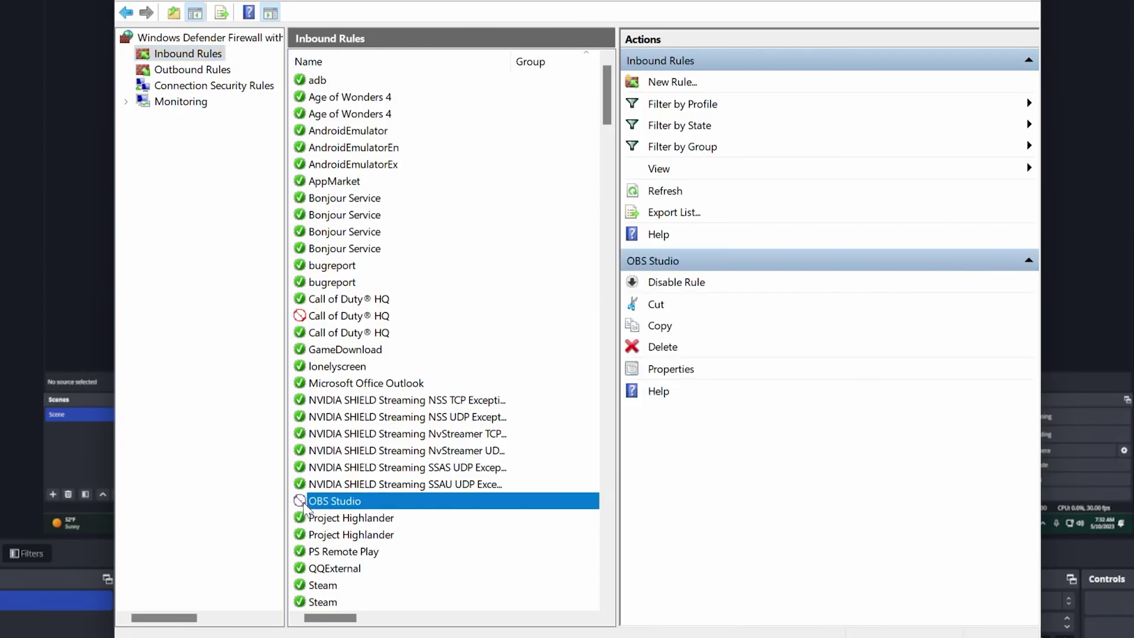
double_click(339, 507)
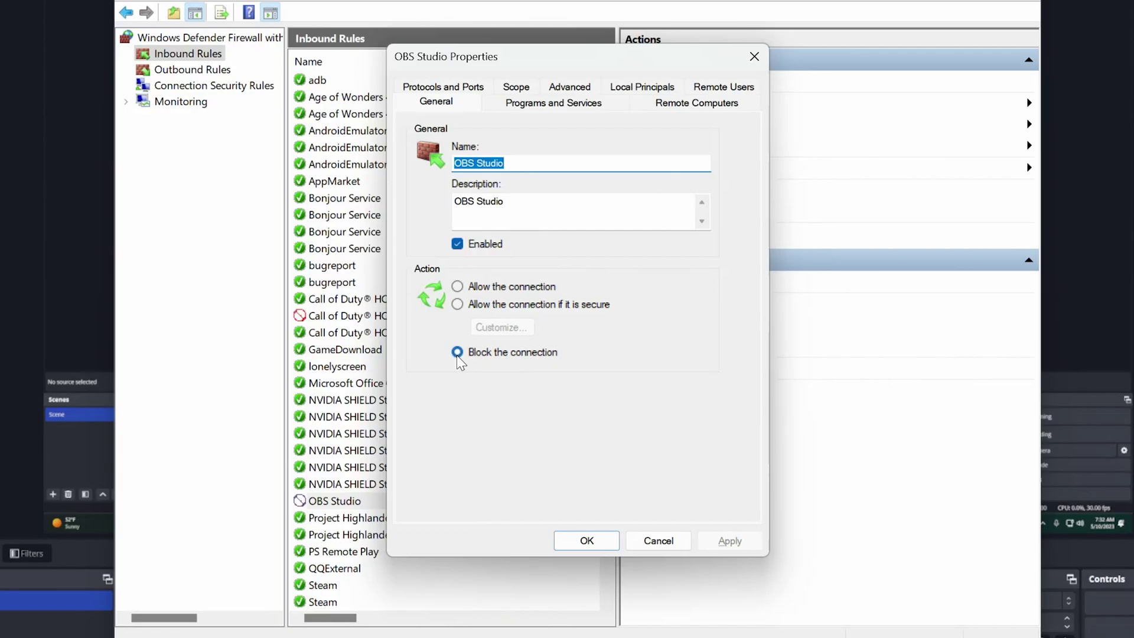
left_click(458, 287)
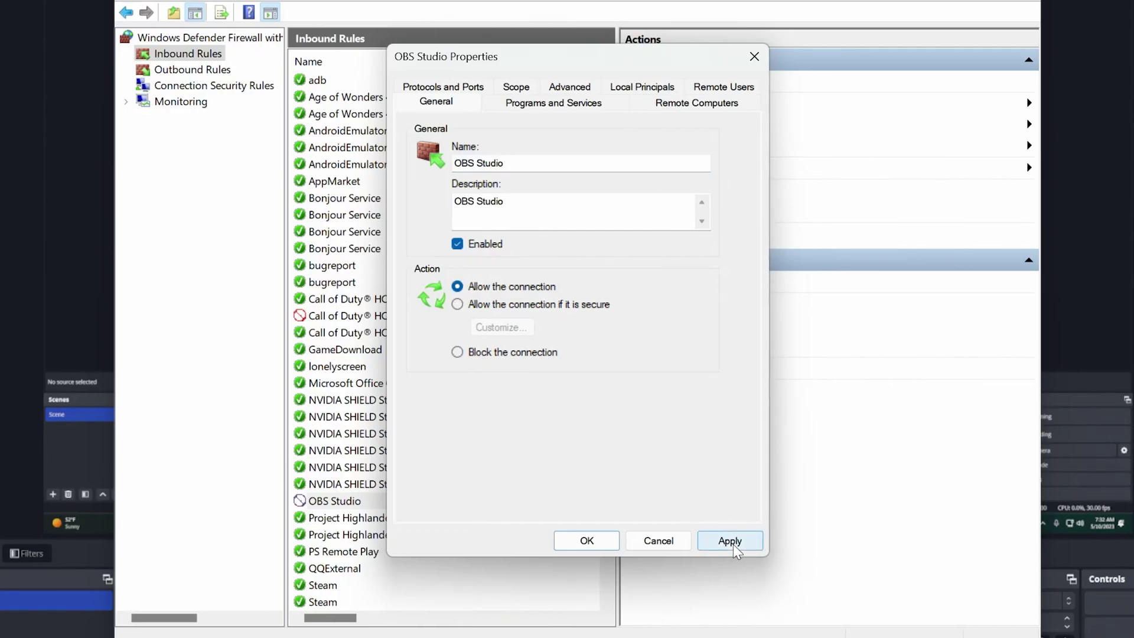
left_click(731, 541)
left_click(586, 541)
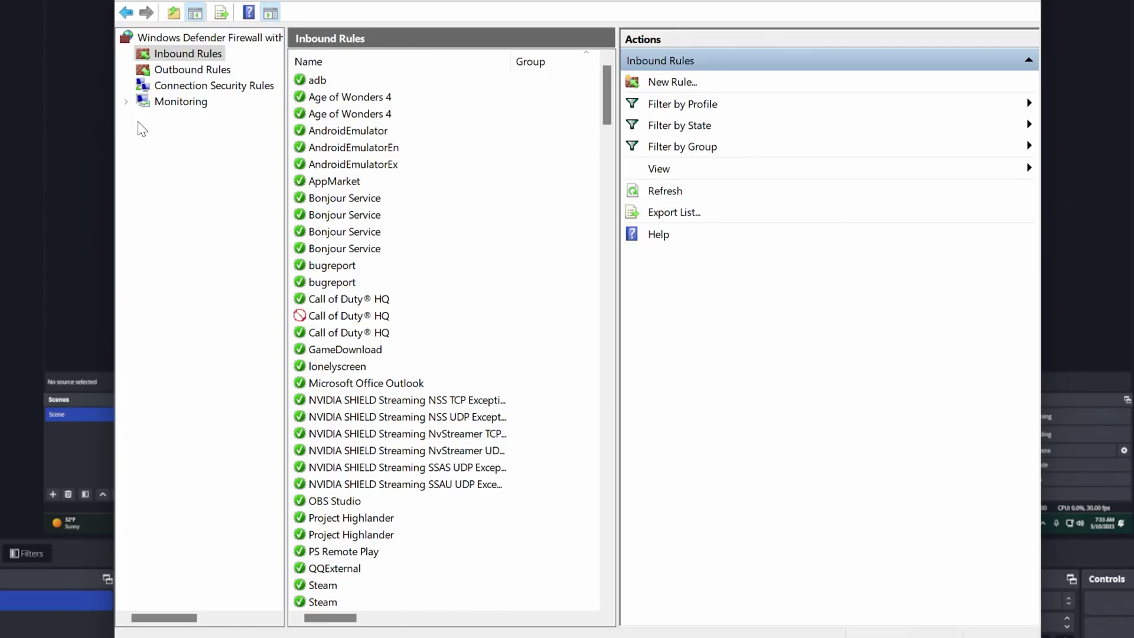
Show Outbound Rules, scroll through the list, and launch the New Outbound Rule Wizard.
left_click(184, 71)
scroll(420, 207, "down", 14)
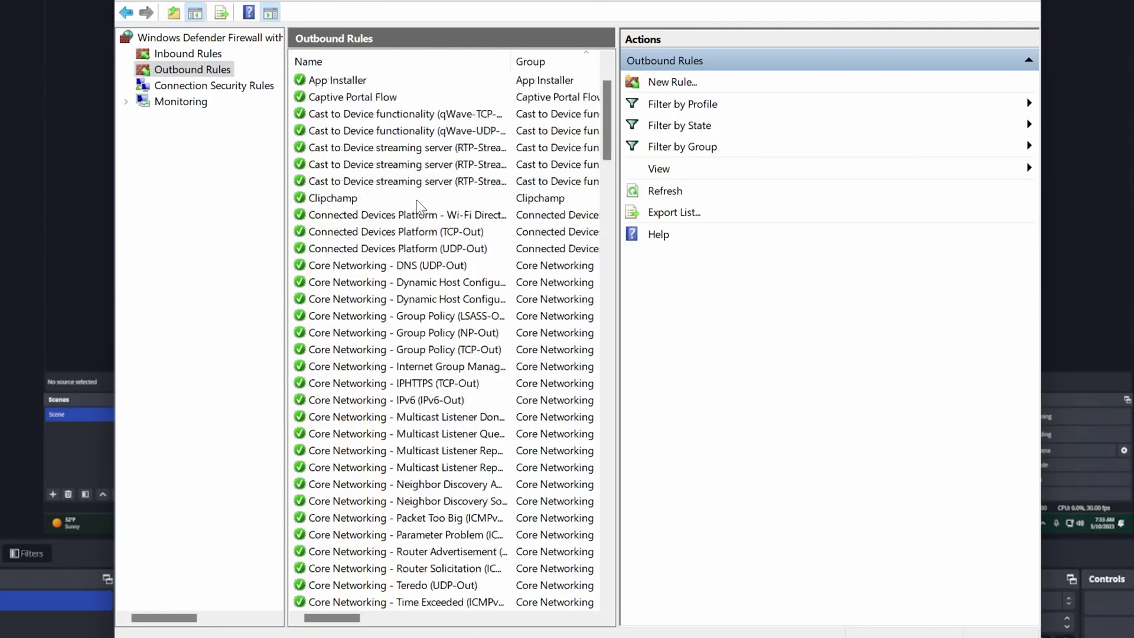
scroll(418, 205, "down", 20)
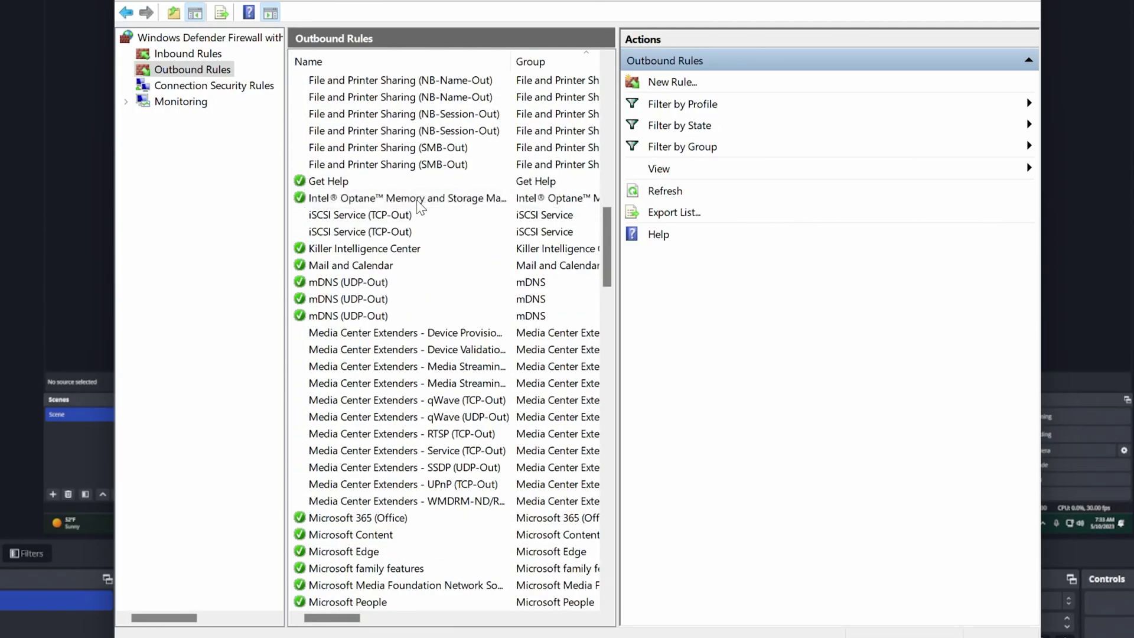
scroll(420, 207, "down", 20)
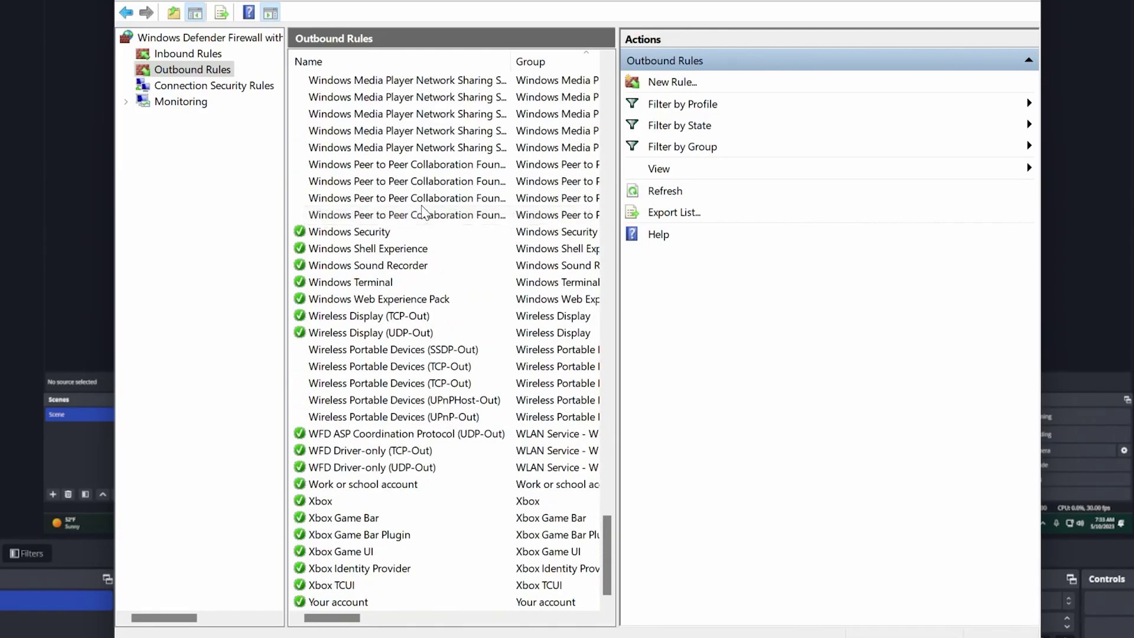
scroll(423, 214, "up", 20)
scroll(423, 213, "up", 20)
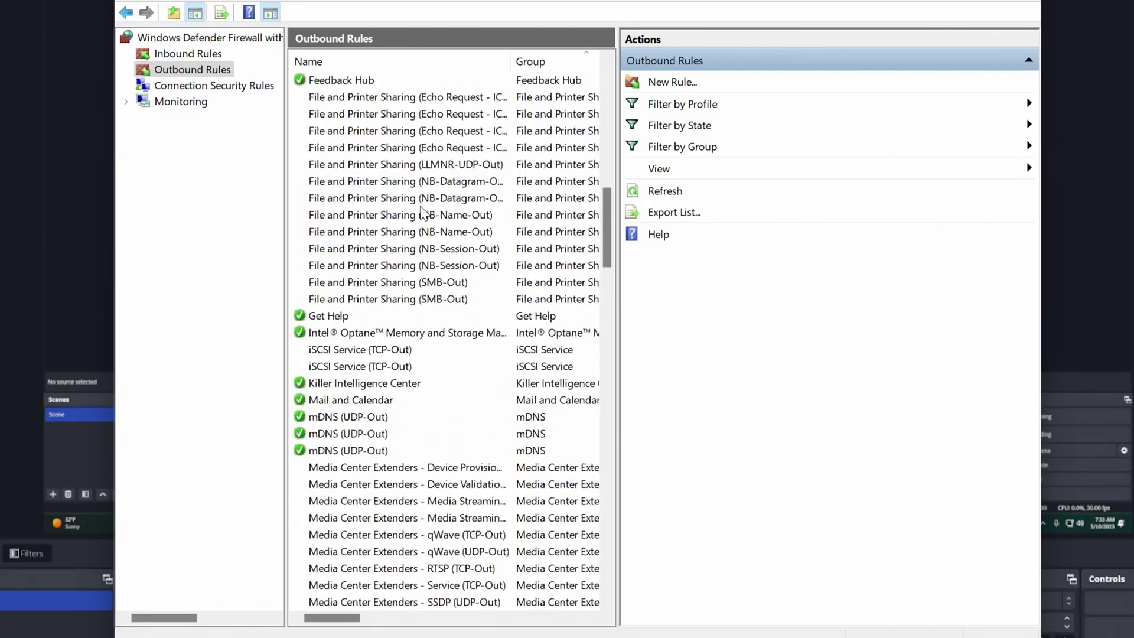
scroll(423, 214, "up", 2)
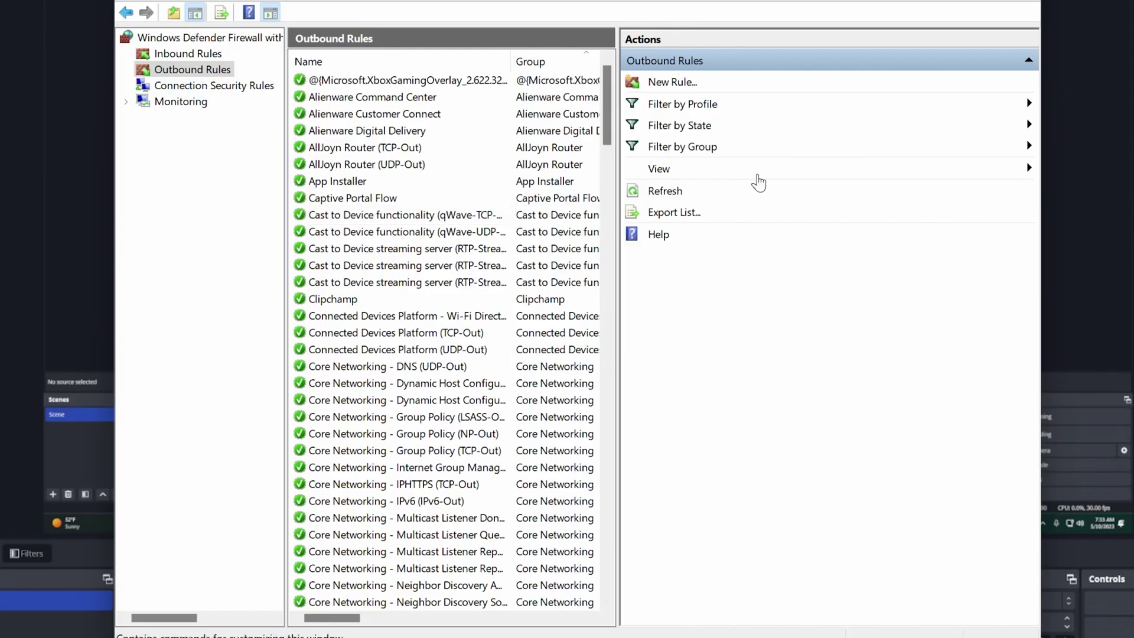
left_click(696, 85)
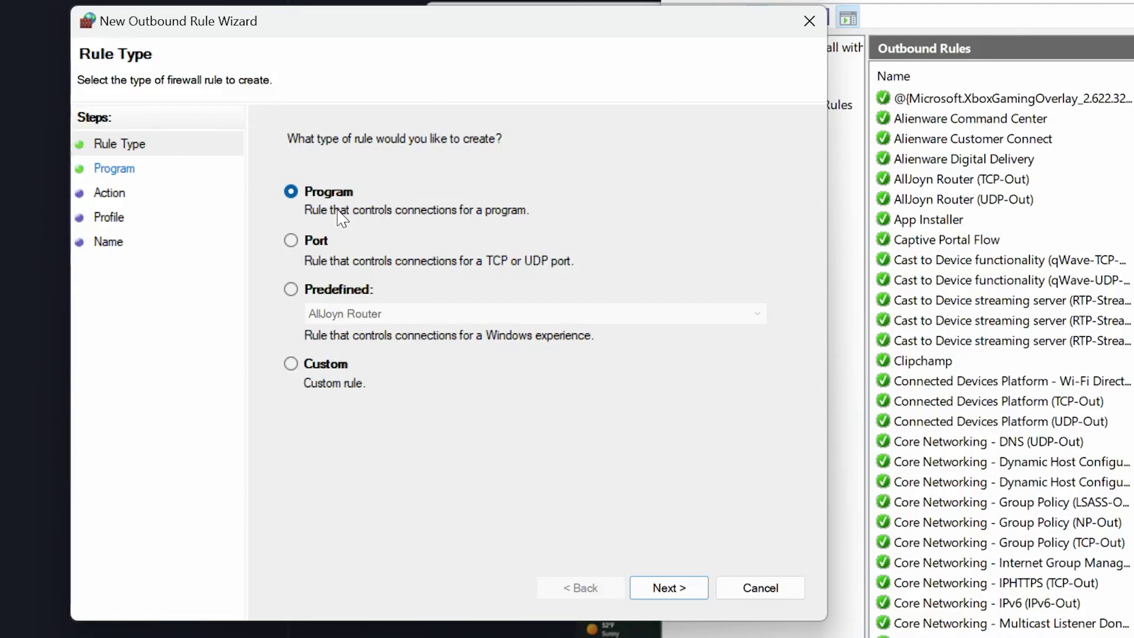
Keep the Program rule type and browse to the OS (C:) drive.
left_click(684, 597)
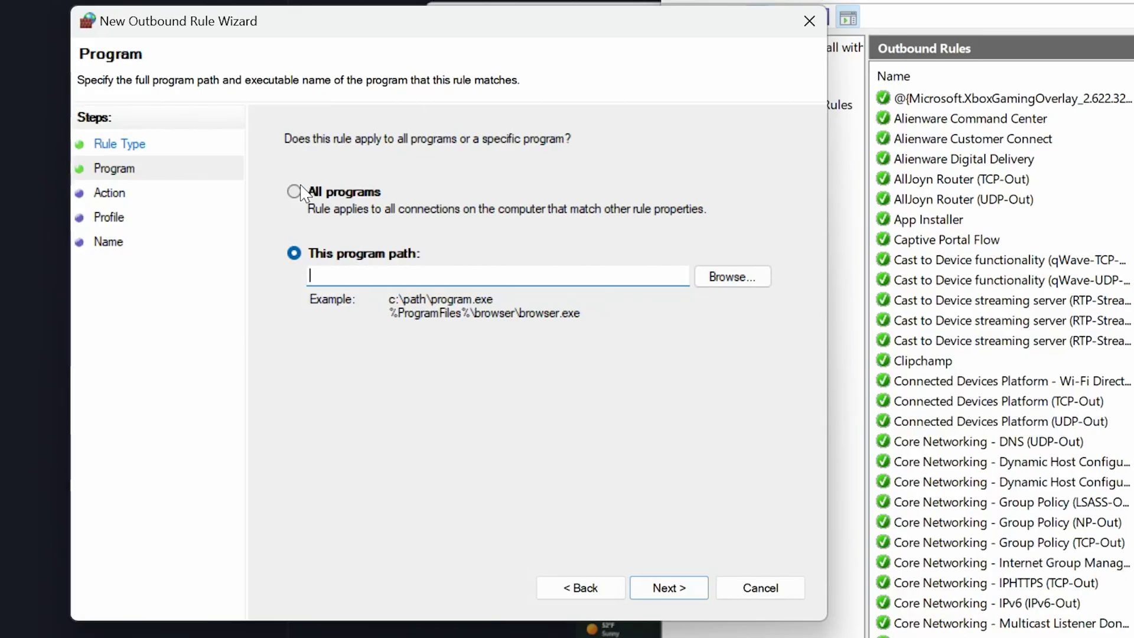
left_click(761, 280)
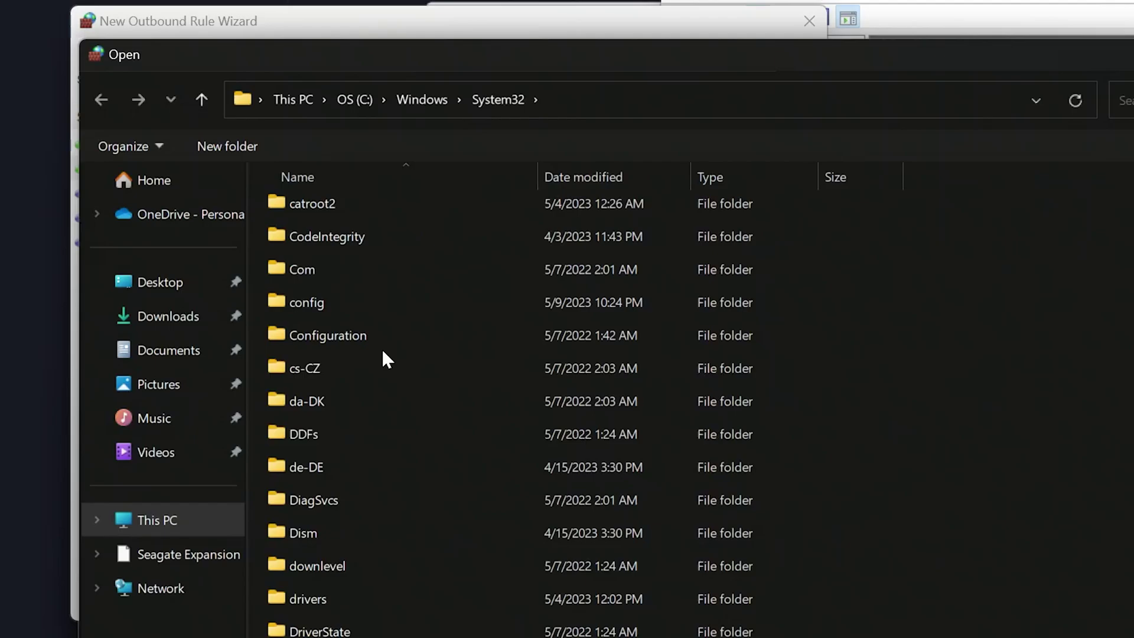
scroll(382, 349, "down", 12)
scroll(378, 347, "up", 12)
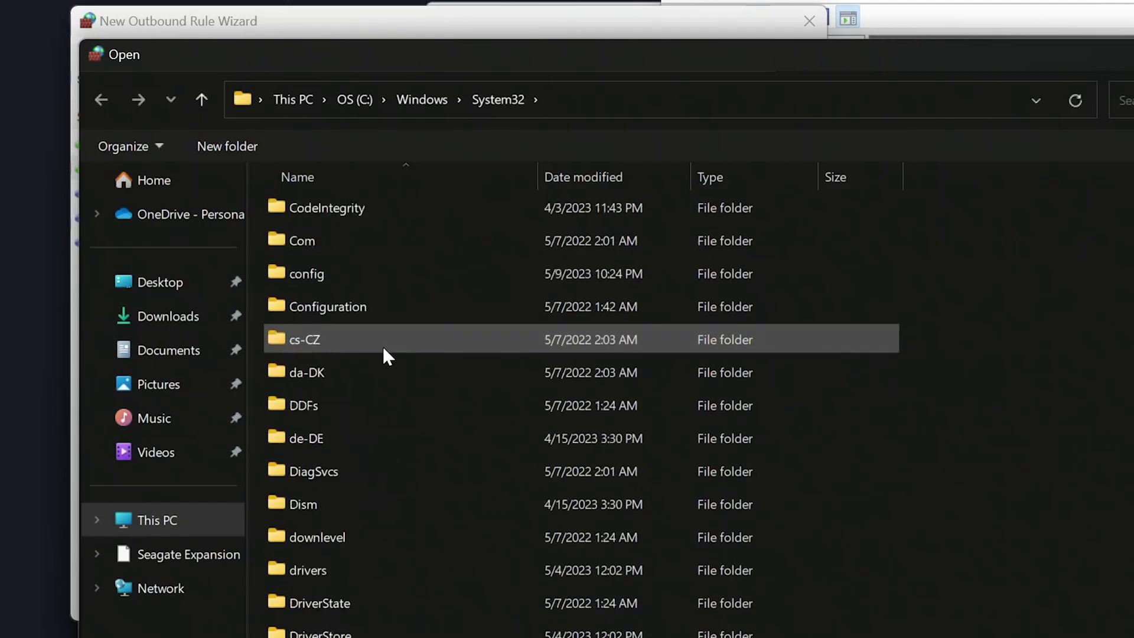
scroll(383, 346, "up", 4)
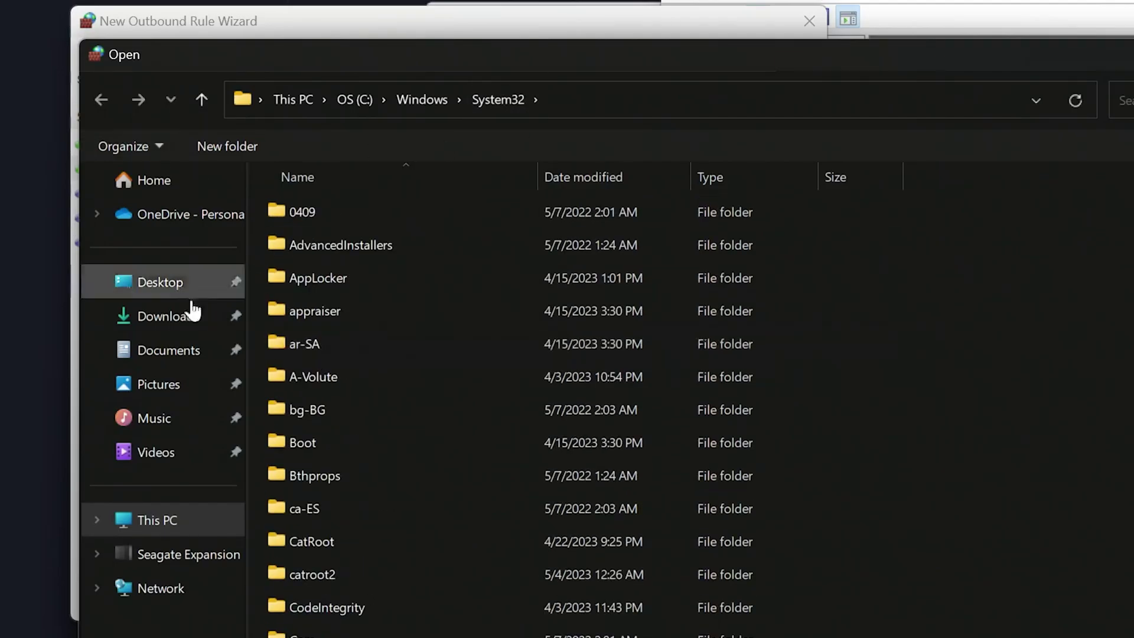
left_click(157, 531)
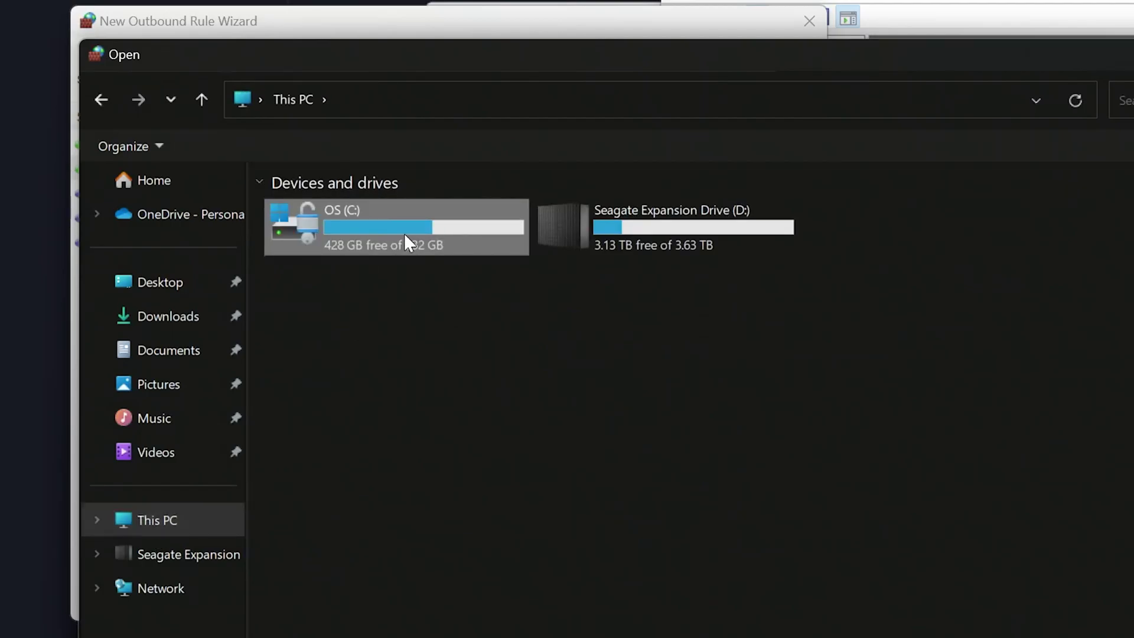
double_click(404, 233)
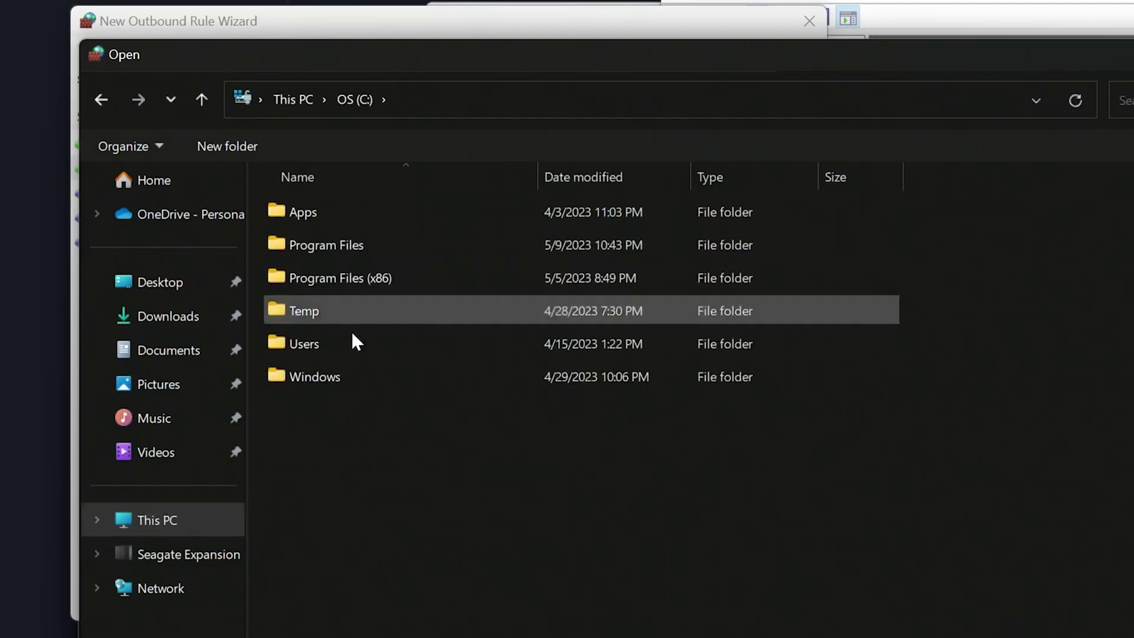
Choose %ProgramFiles%\obs-studio\bin\64bit\obs64.exe as the rule's program.
double_click(345, 248)
scroll(458, 325, "down", 4)
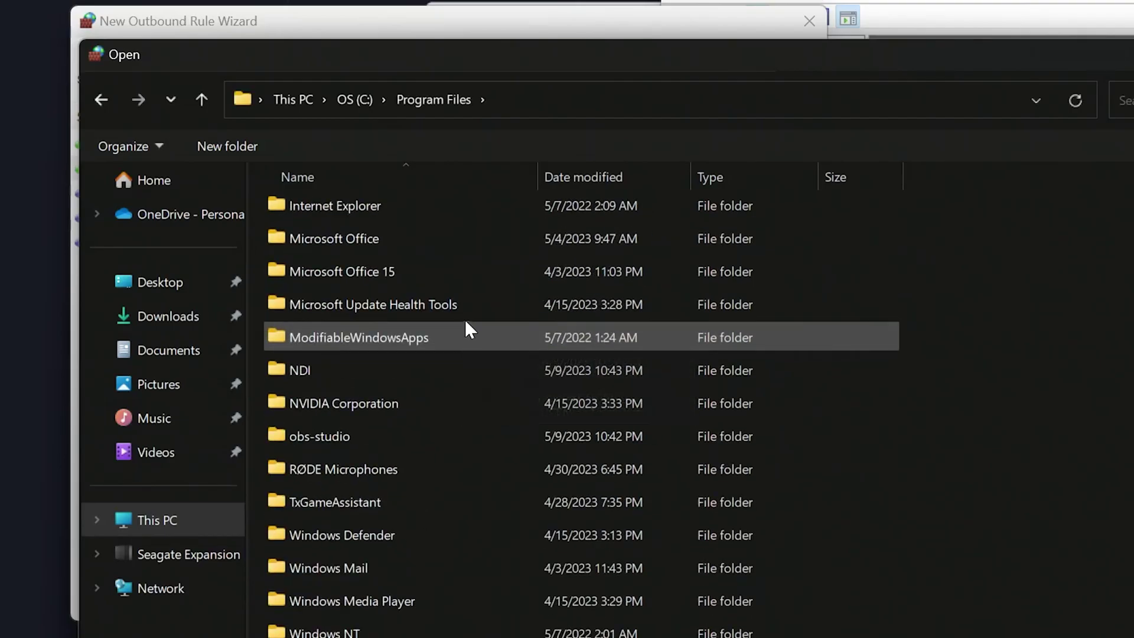
double_click(359, 434)
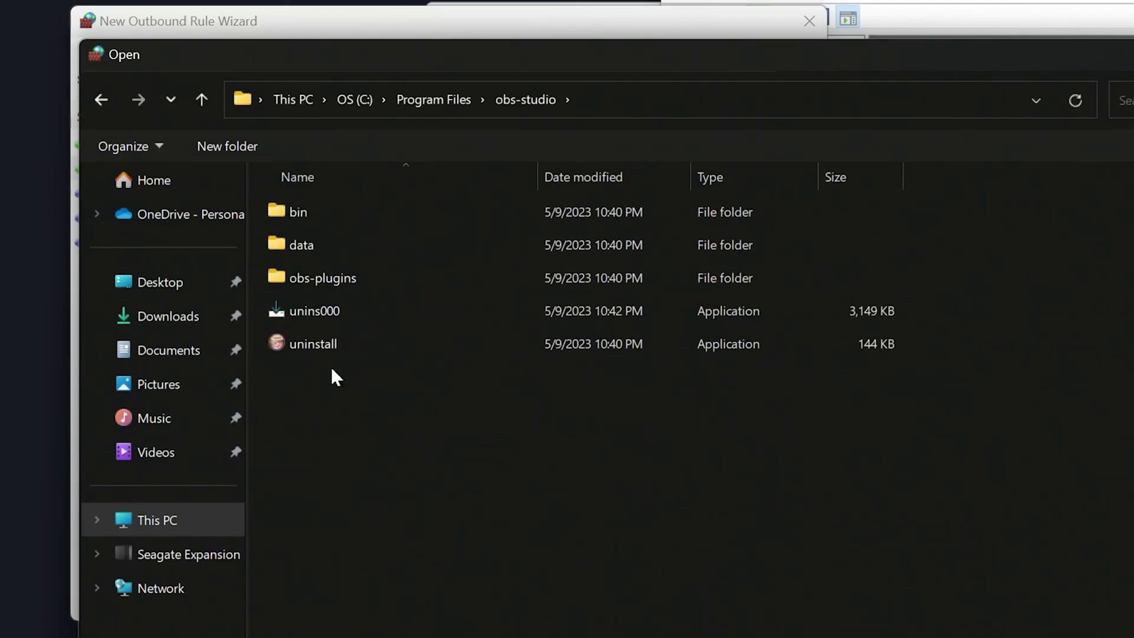
double_click(323, 223)
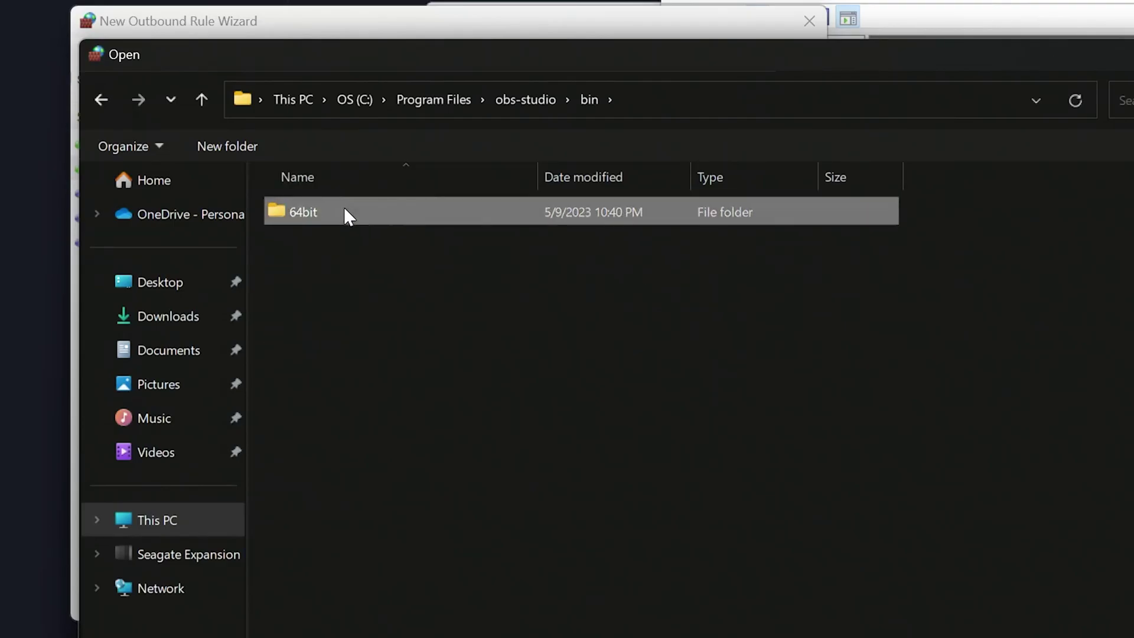
double_click(345, 212)
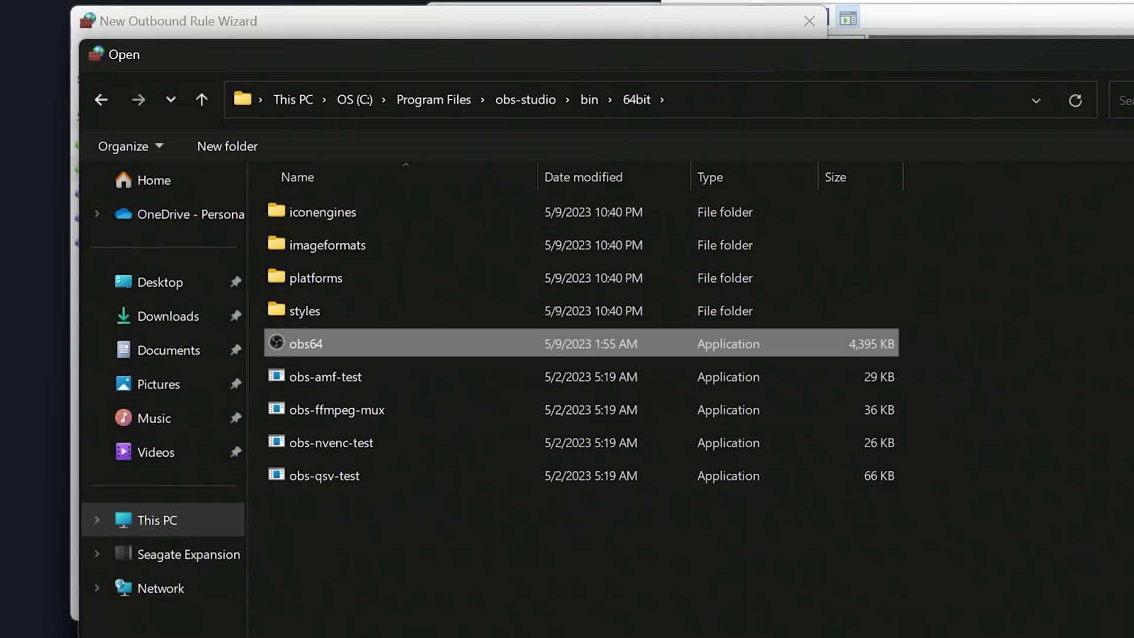
double_click(319, 343)
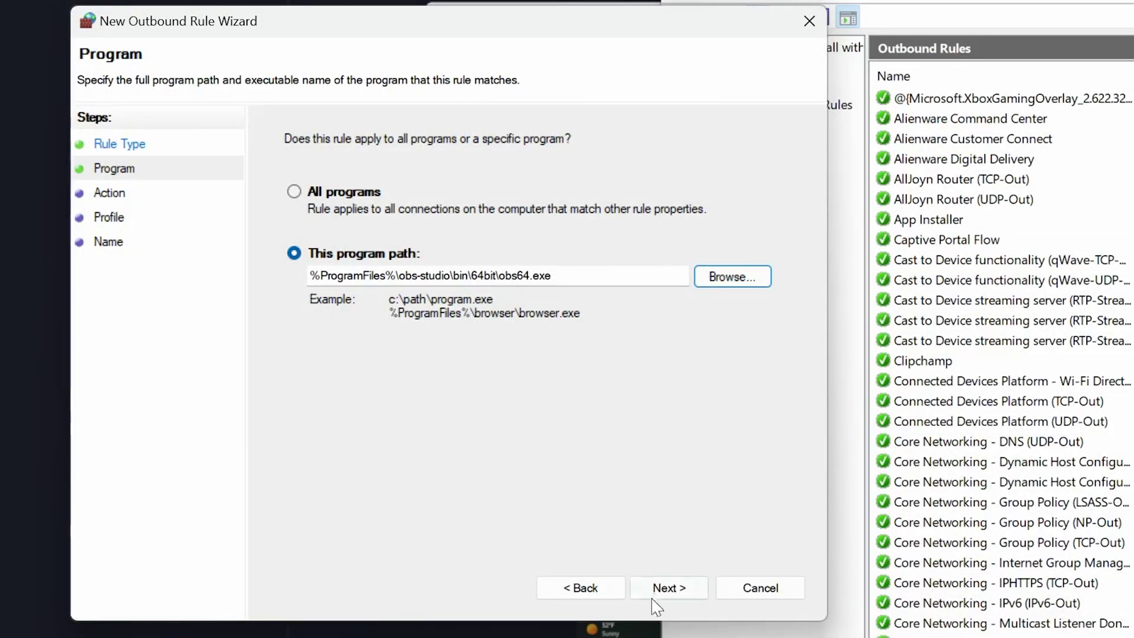
Set the outbound rule to allow the connection on Domain, Private and Public, and name it 'Obs'.
left_click(665, 592)
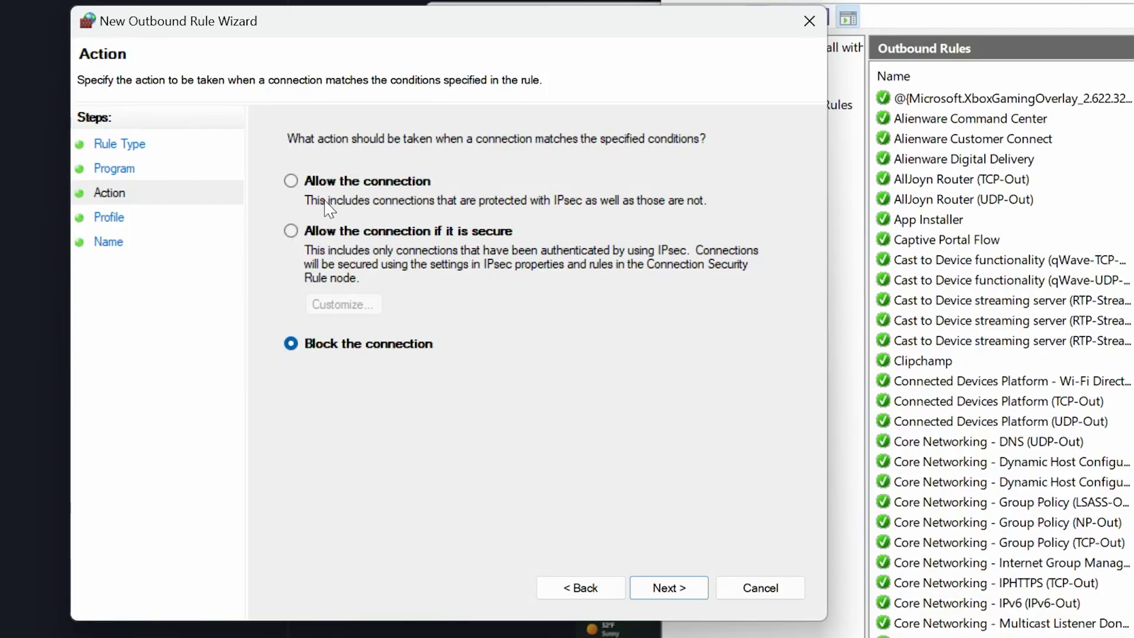
left_click(292, 182)
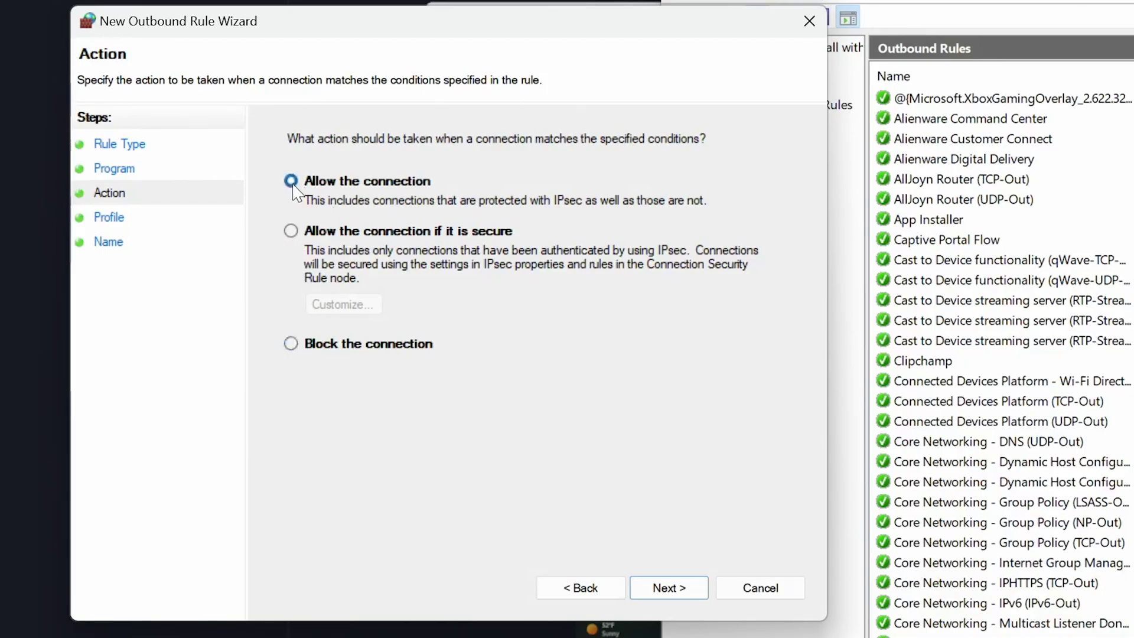
left_click(666, 585)
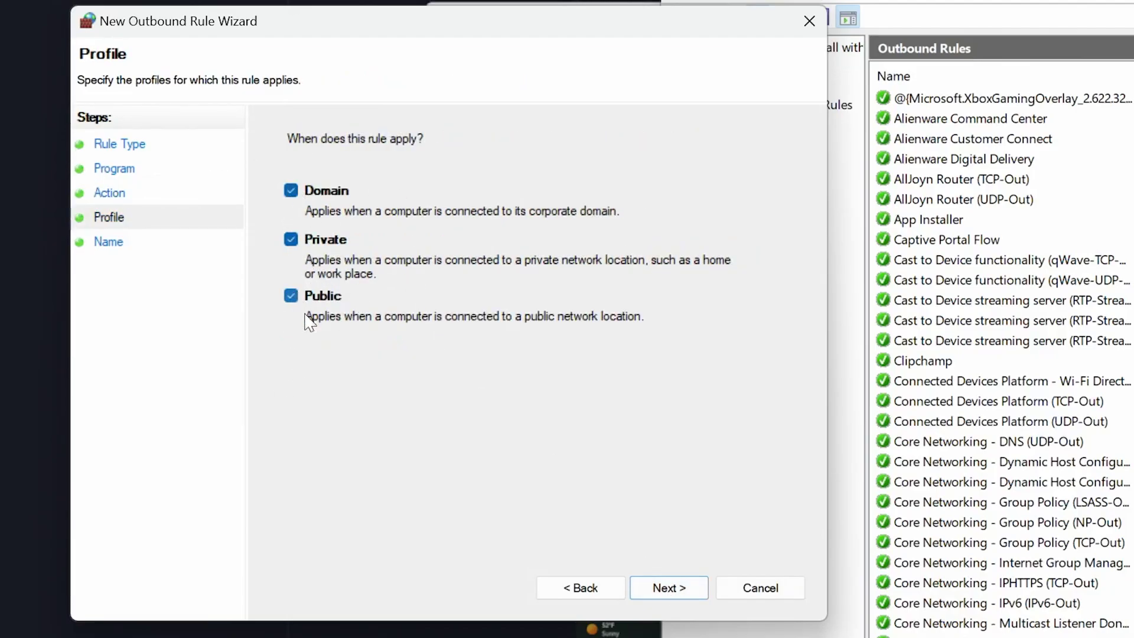
left_click(290, 239)
left_click(668, 589)
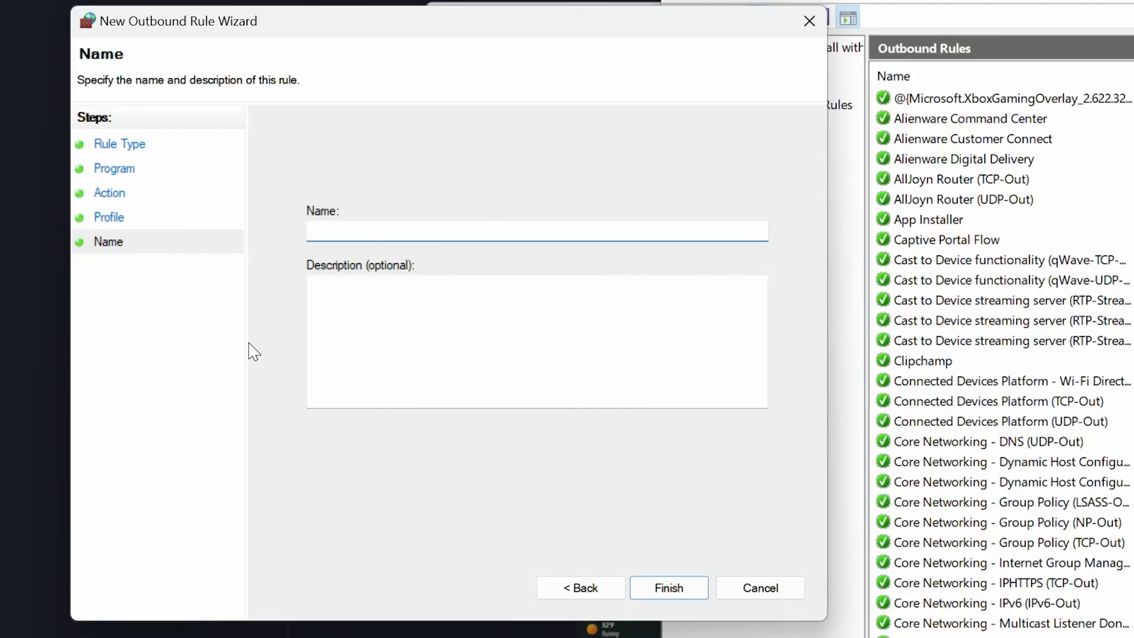
type("Obs")
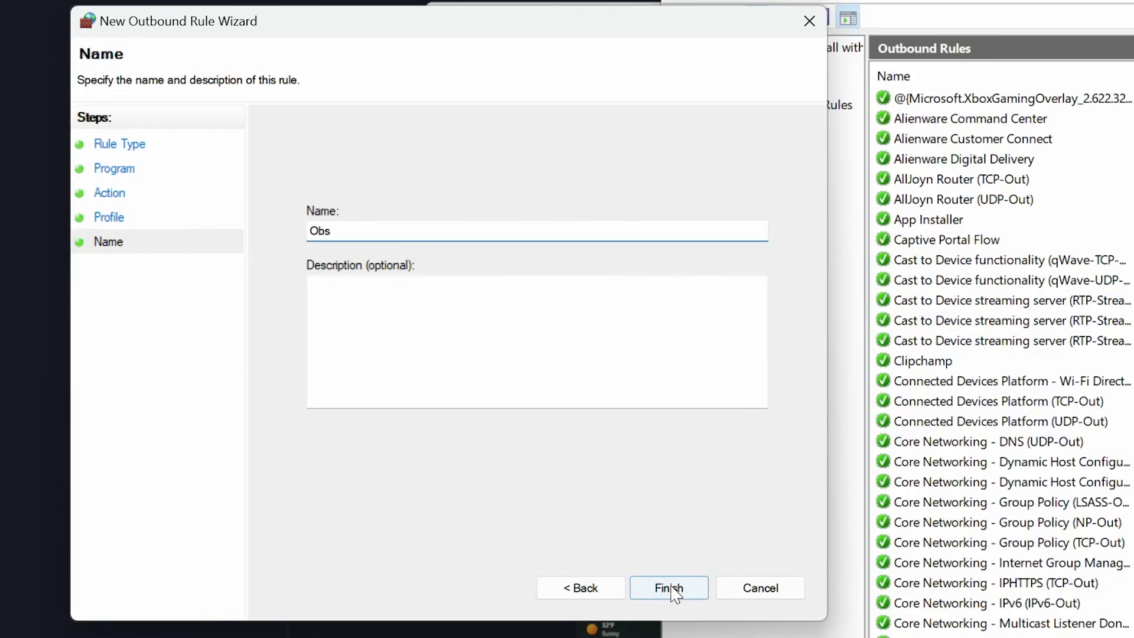
left_click(671, 590)
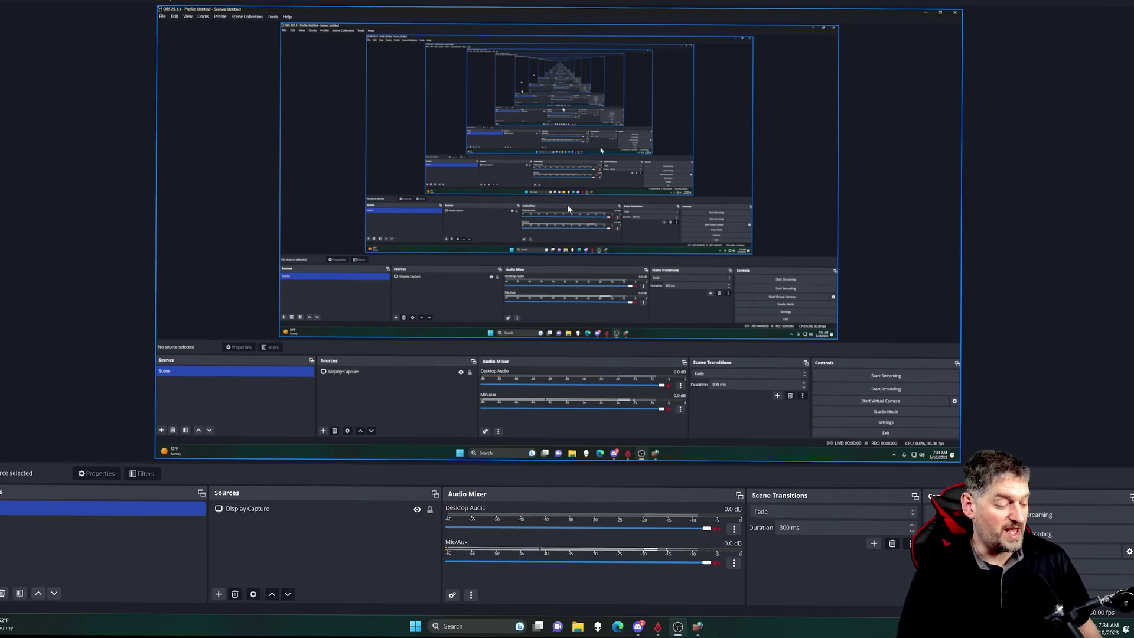
Search 'firewall' and launch Windows Defender Firewall with Advanced Security.
left_click(463, 625)
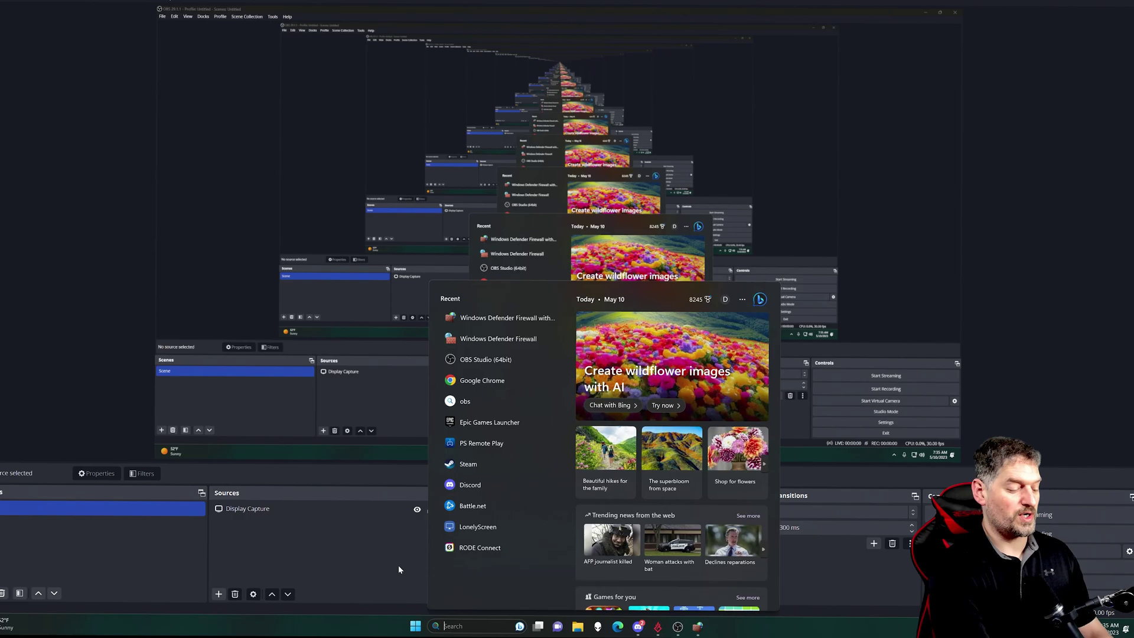
type("fi")
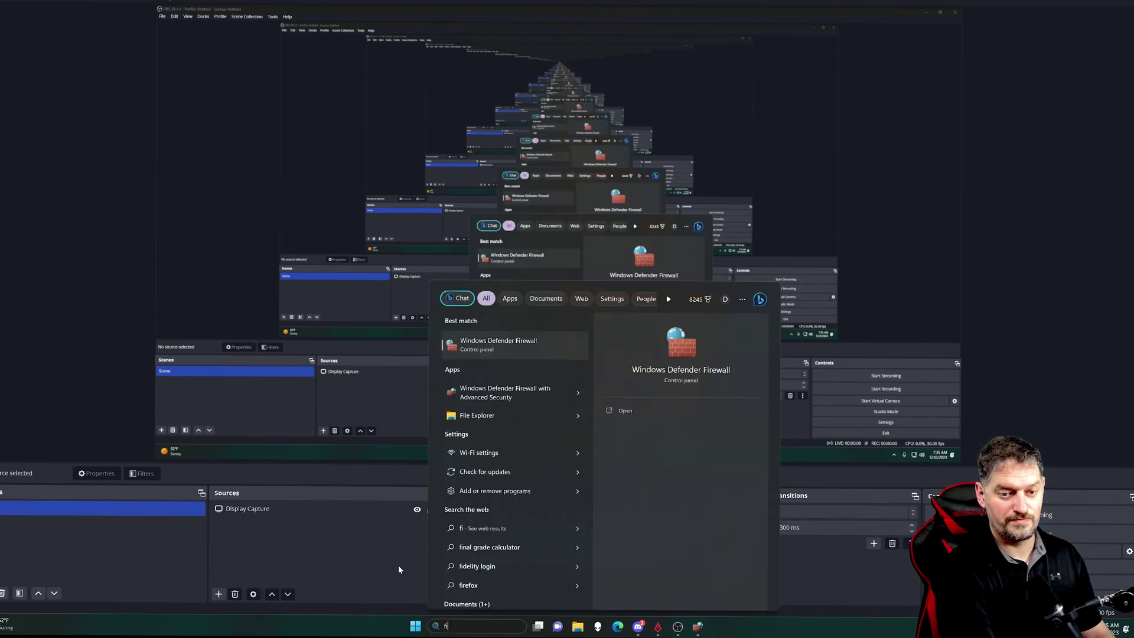
left_click(519, 394)
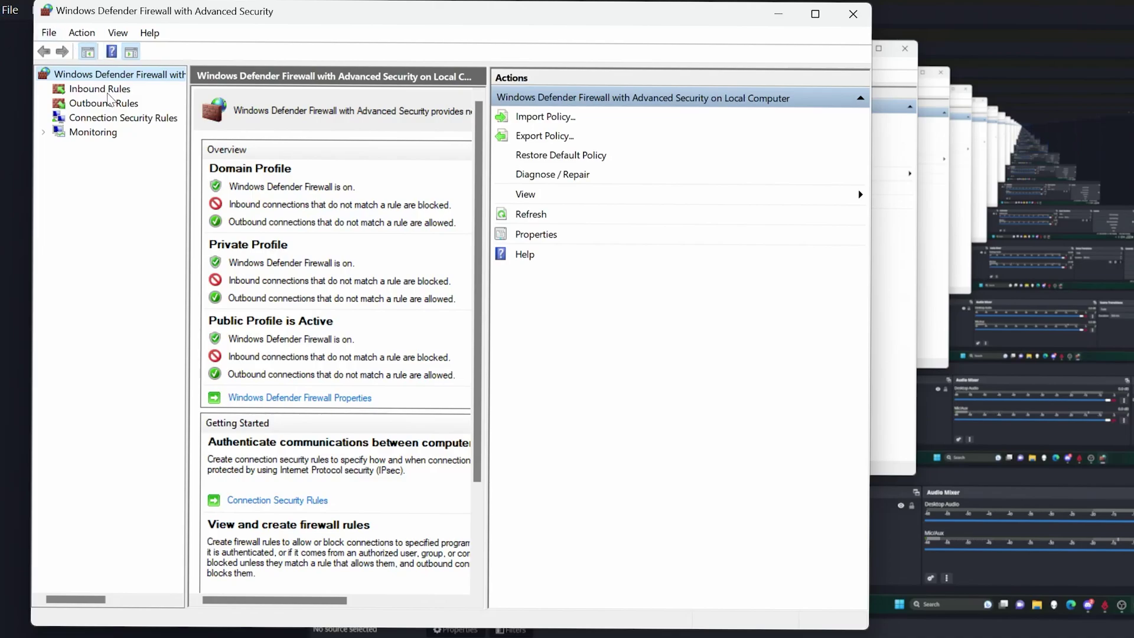
Start a new Port-type inbound rule from the Inbound Rules list.
left_click(40, 42)
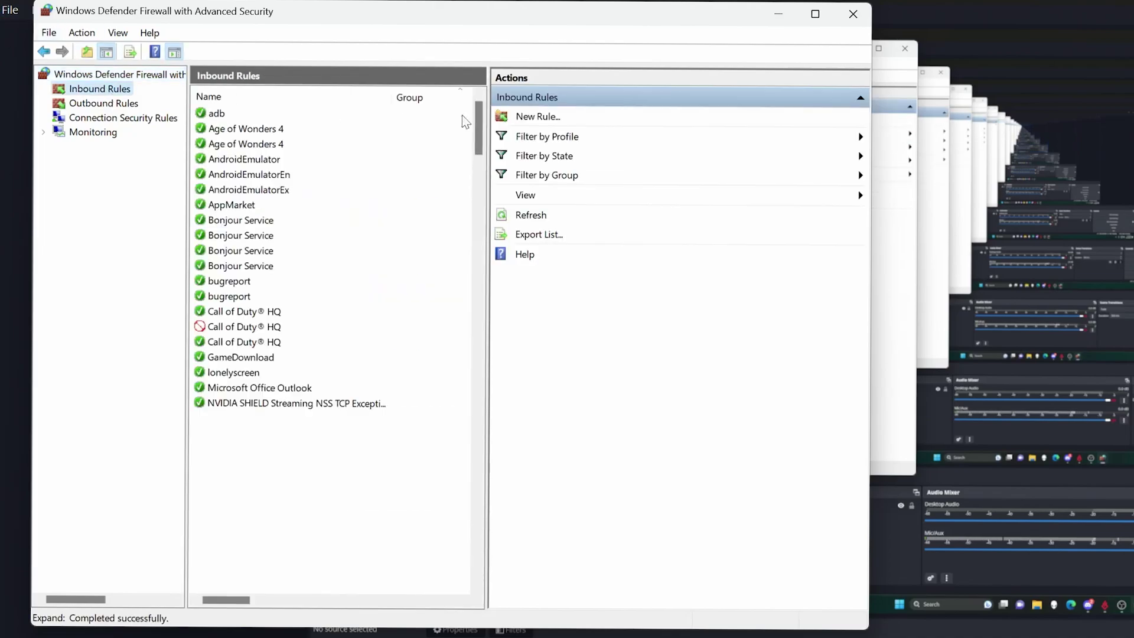
left_click(538, 117)
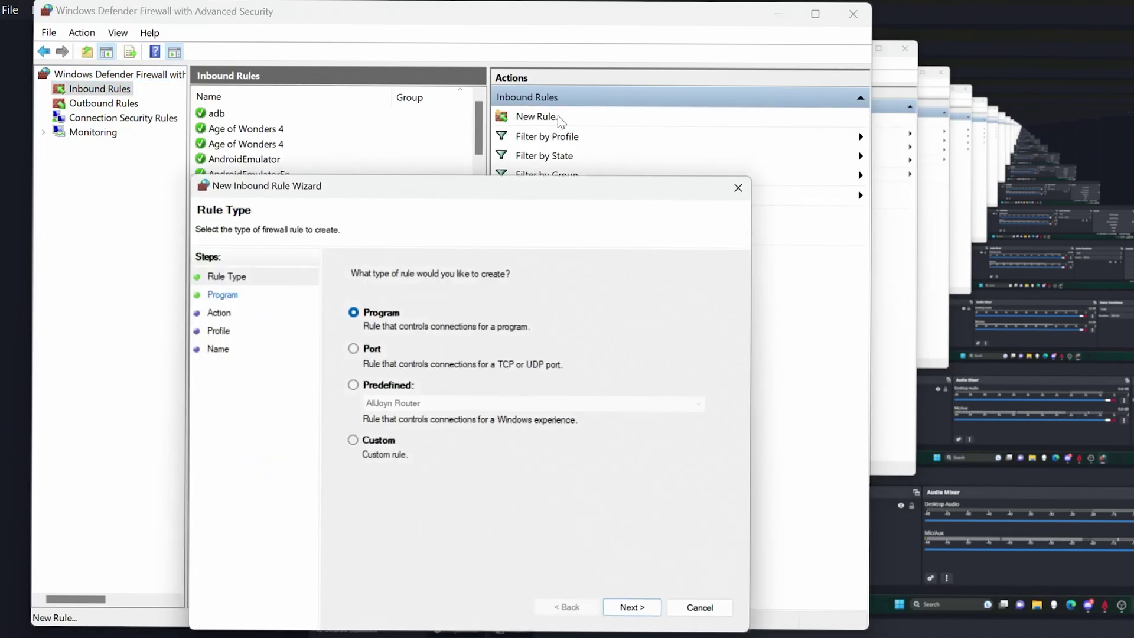
left_click(354, 350)
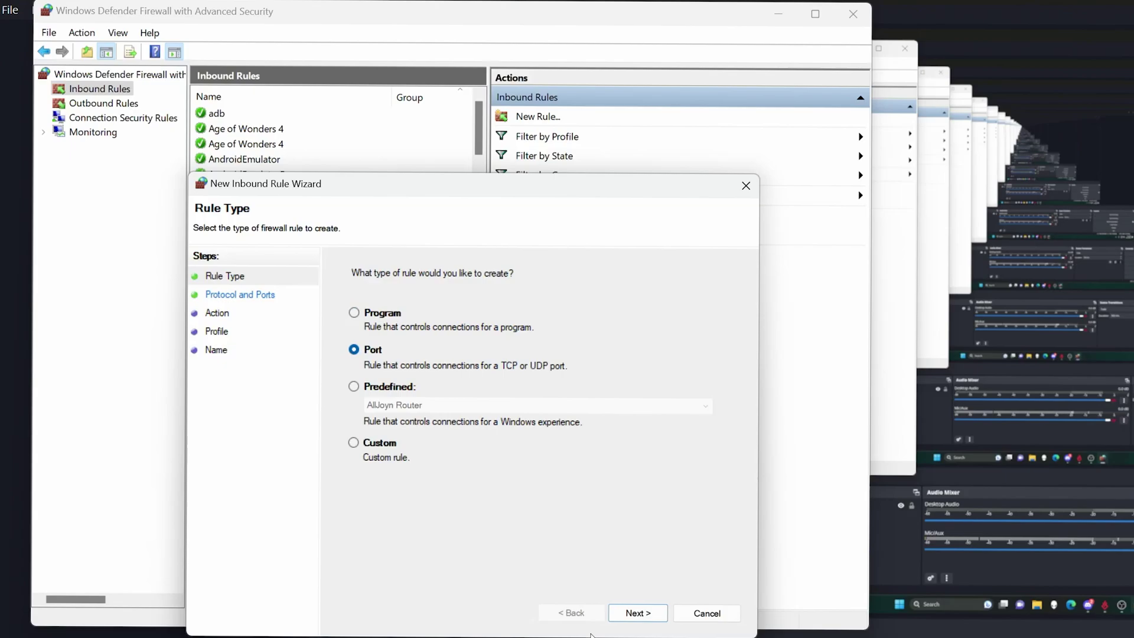
left_click(641, 613)
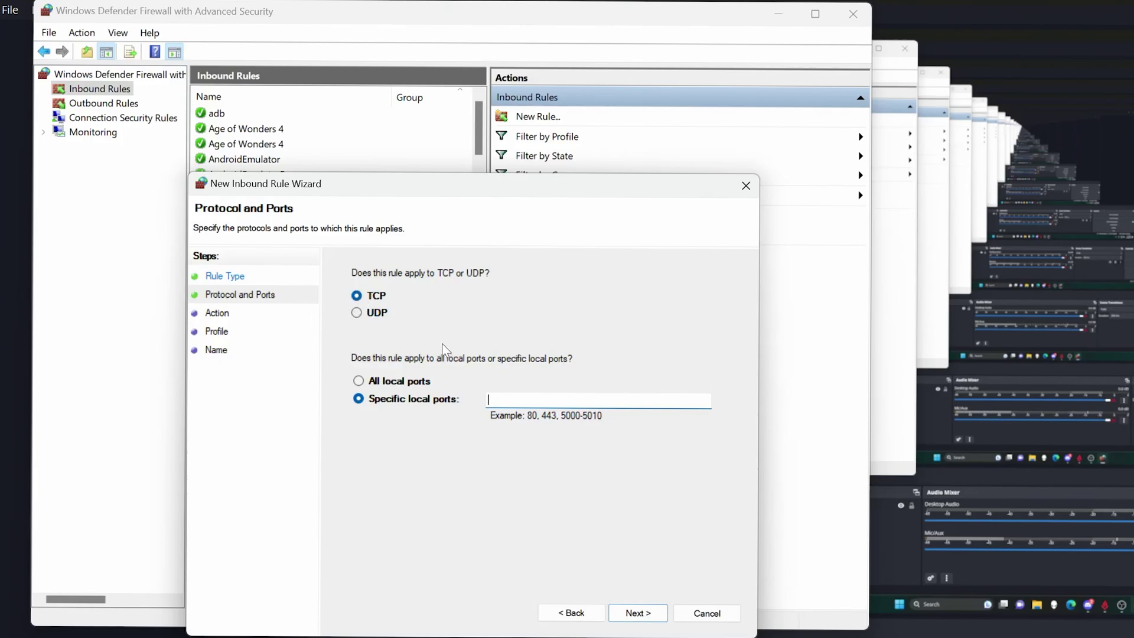
Create the inbound rule 'Teleport port 1000' allowing UDP local port 1000 on all profiles.
left_click(357, 313)
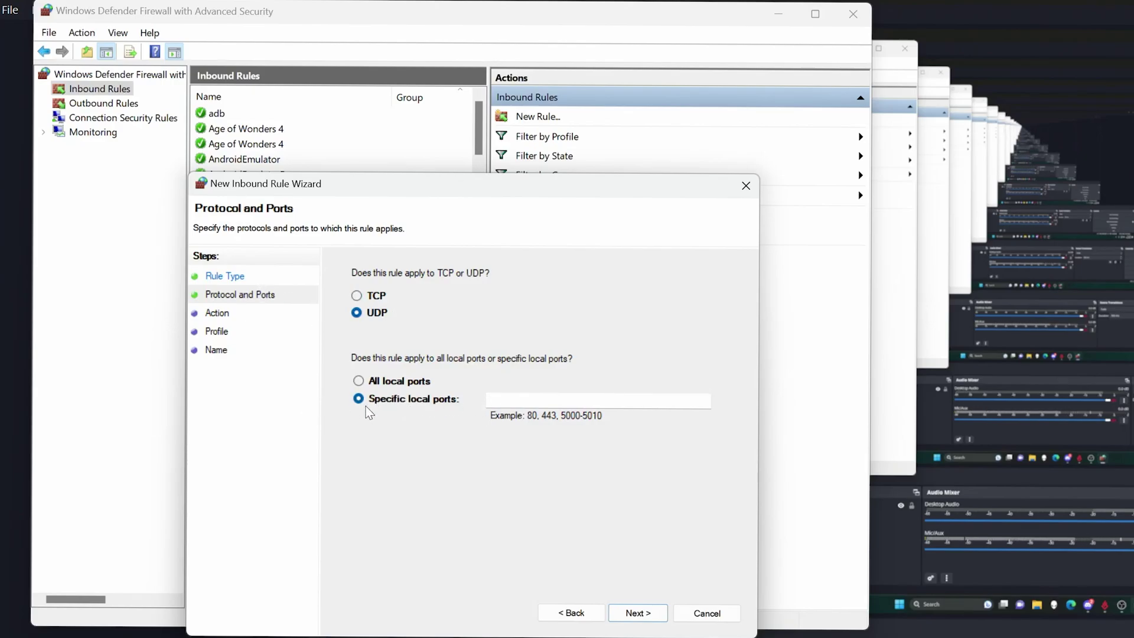
left_click(496, 393)
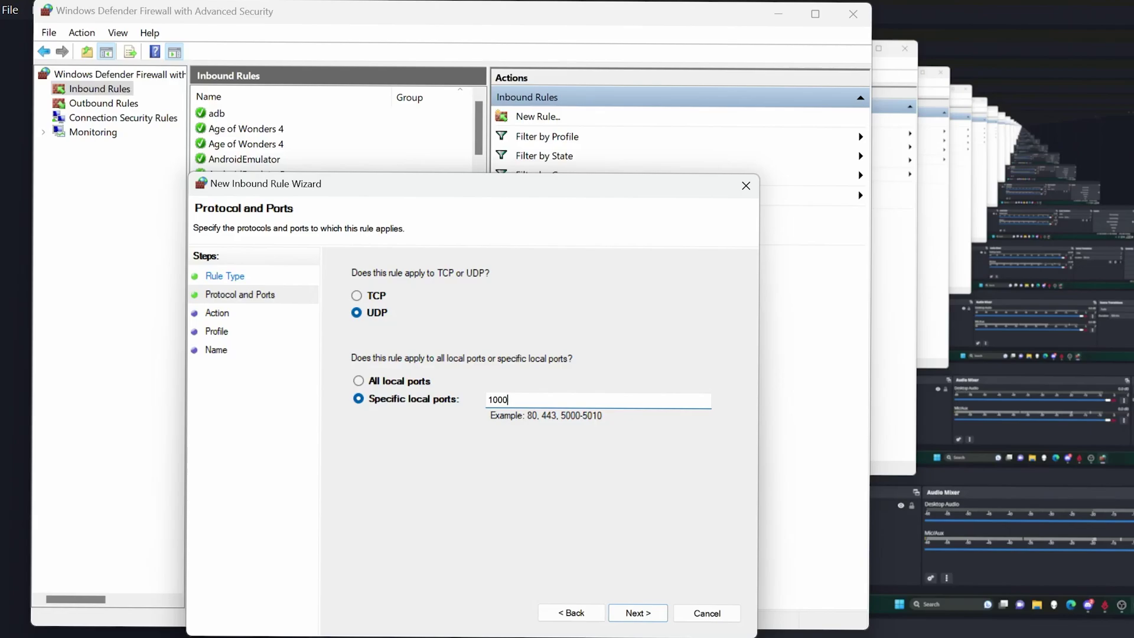
left_click(636, 613)
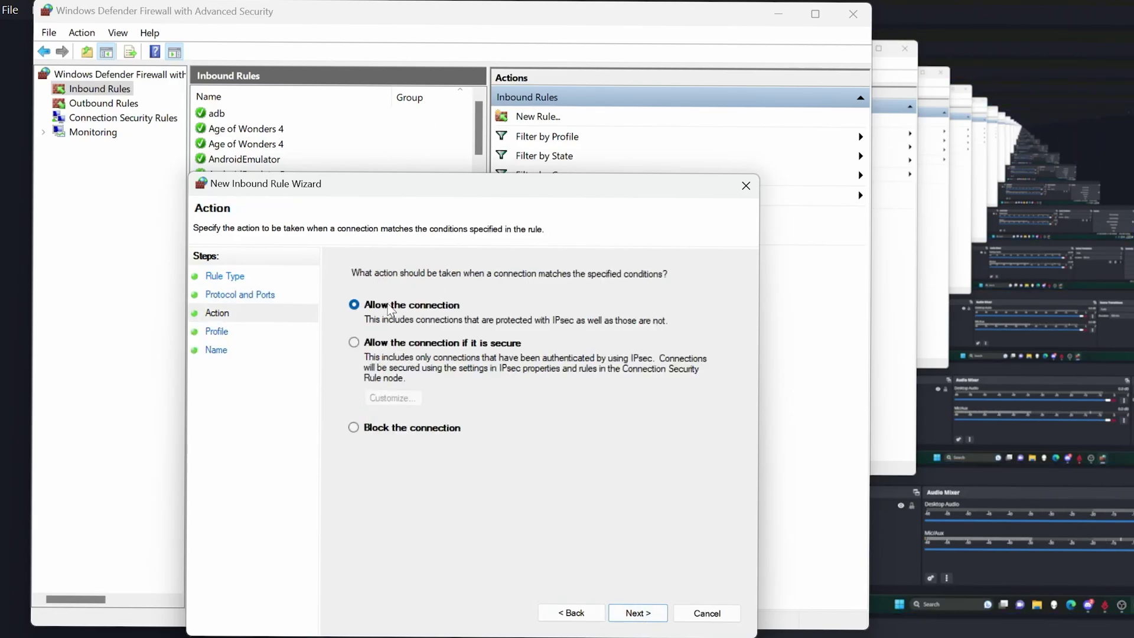
left_click(650, 616)
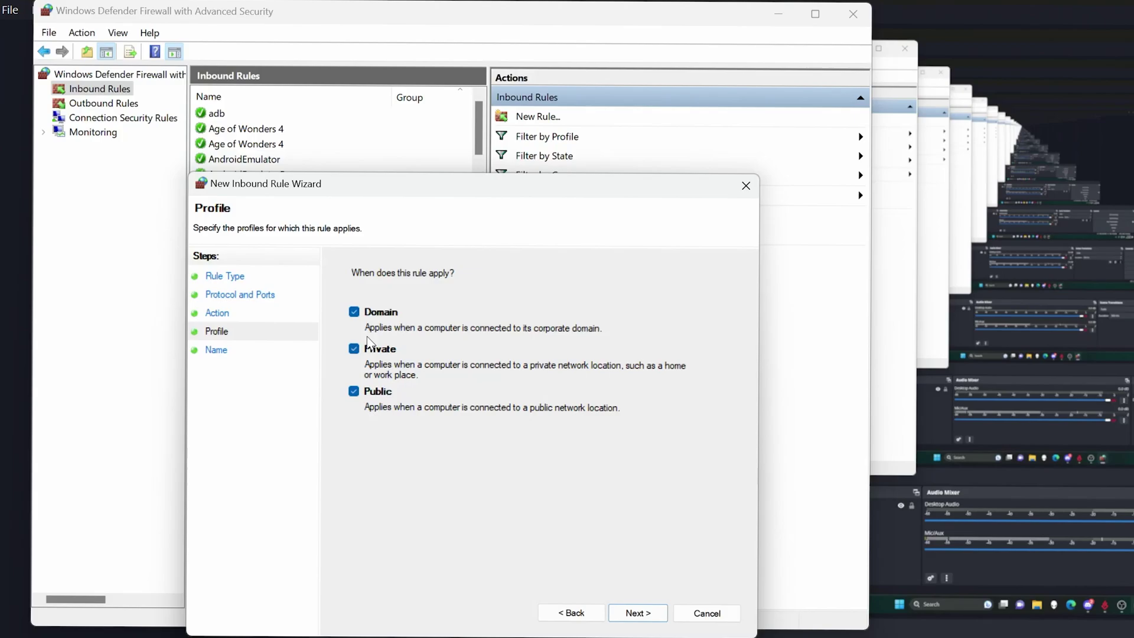
left_click(647, 613)
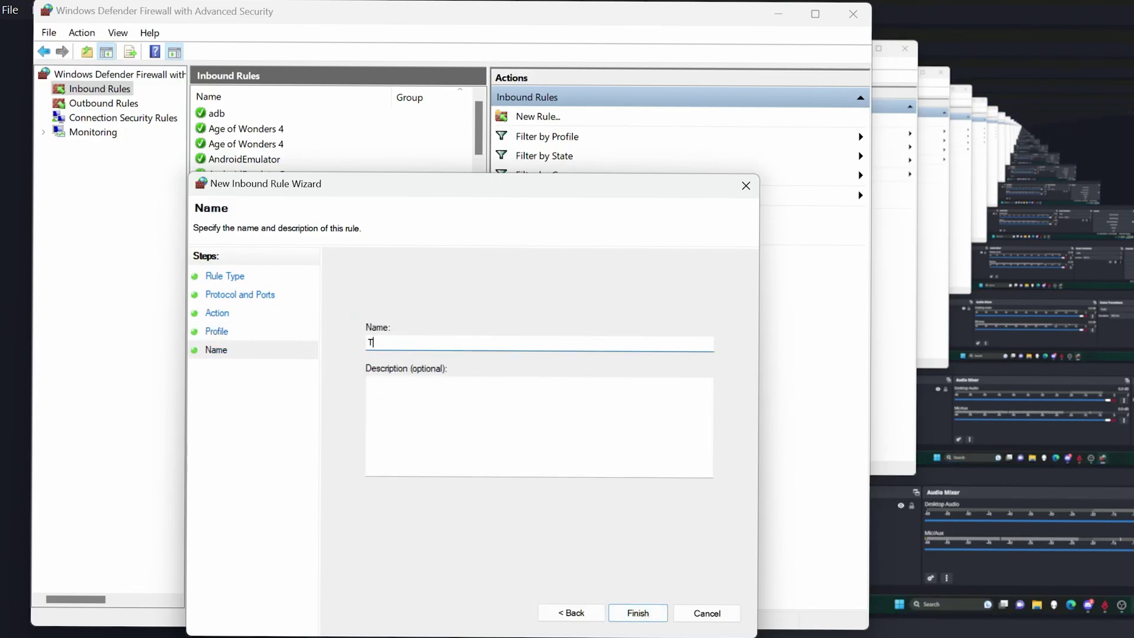
type("Teleport ")
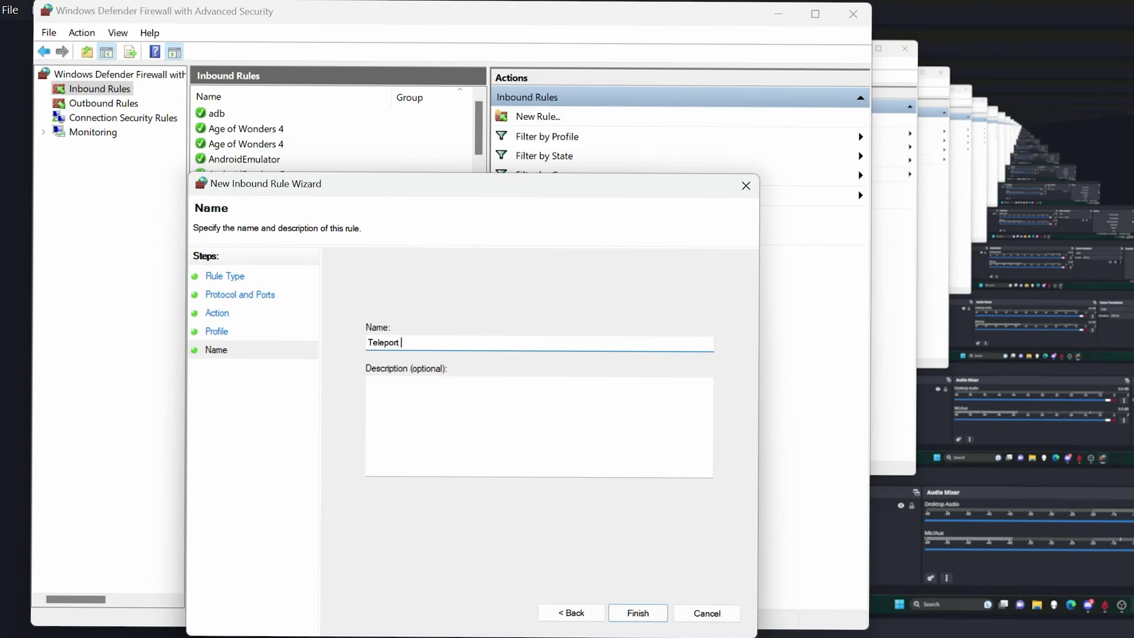
type("port 1000")
left_click(638, 614)
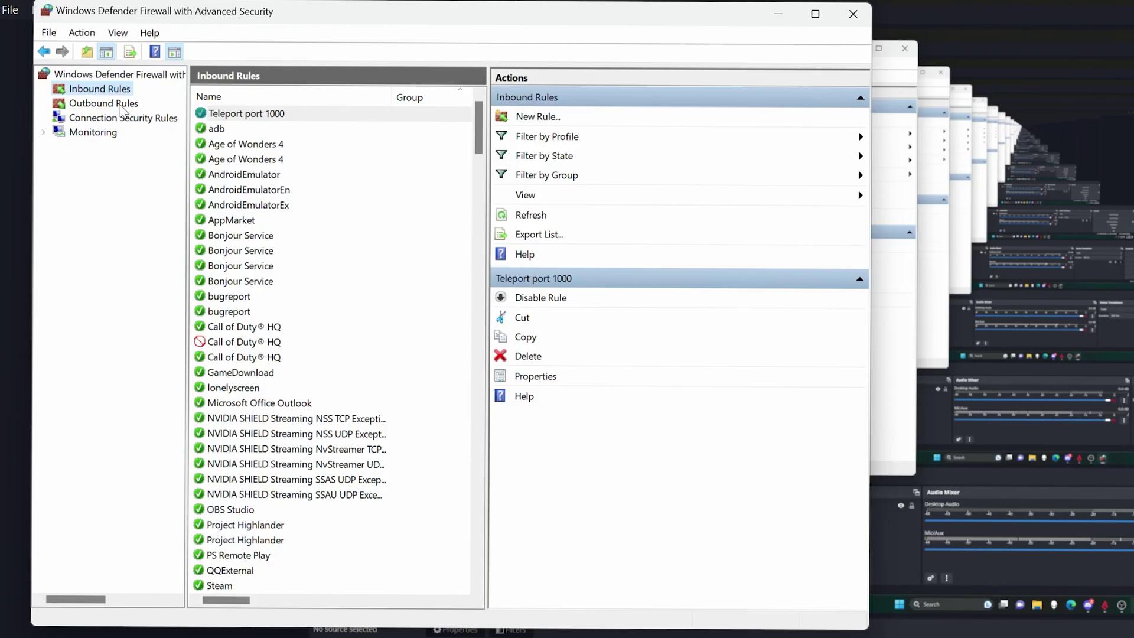
Start a new Port-type outbound rule for UDP remote port 1000.
left_click(121, 105)
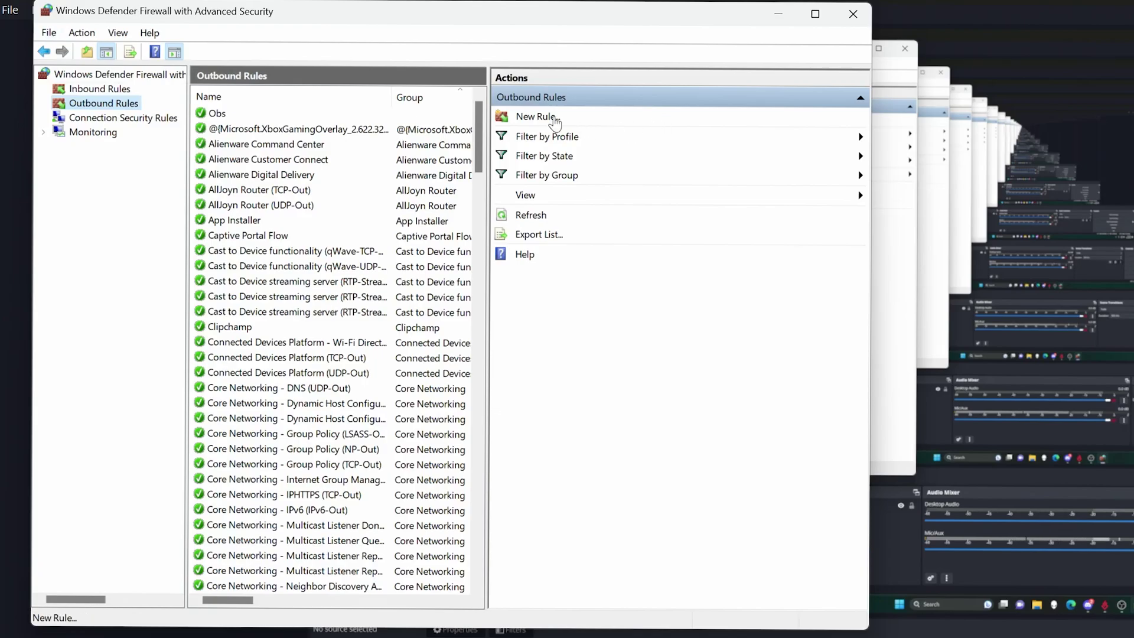
left_click(554, 118)
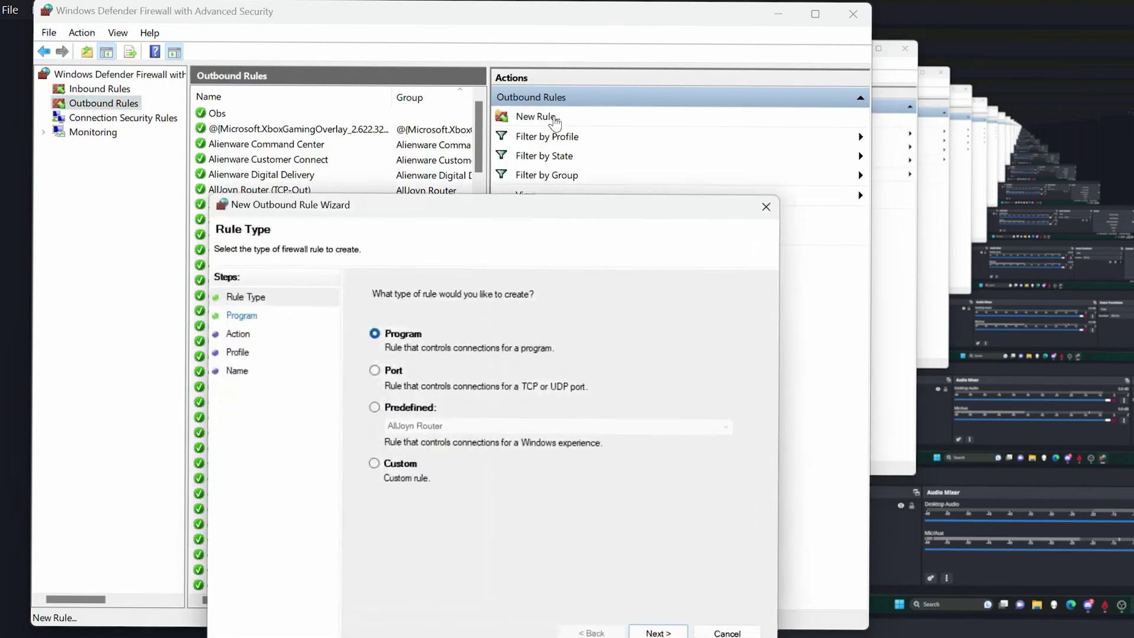
left_click(375, 371)
left_click(657, 632)
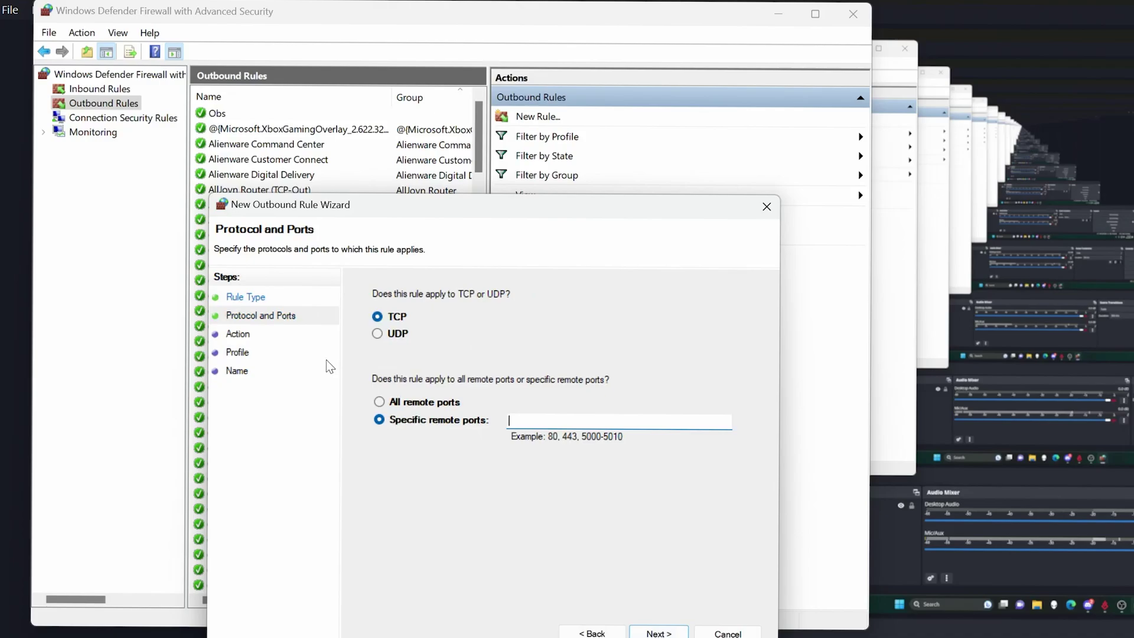
left_click(377, 335)
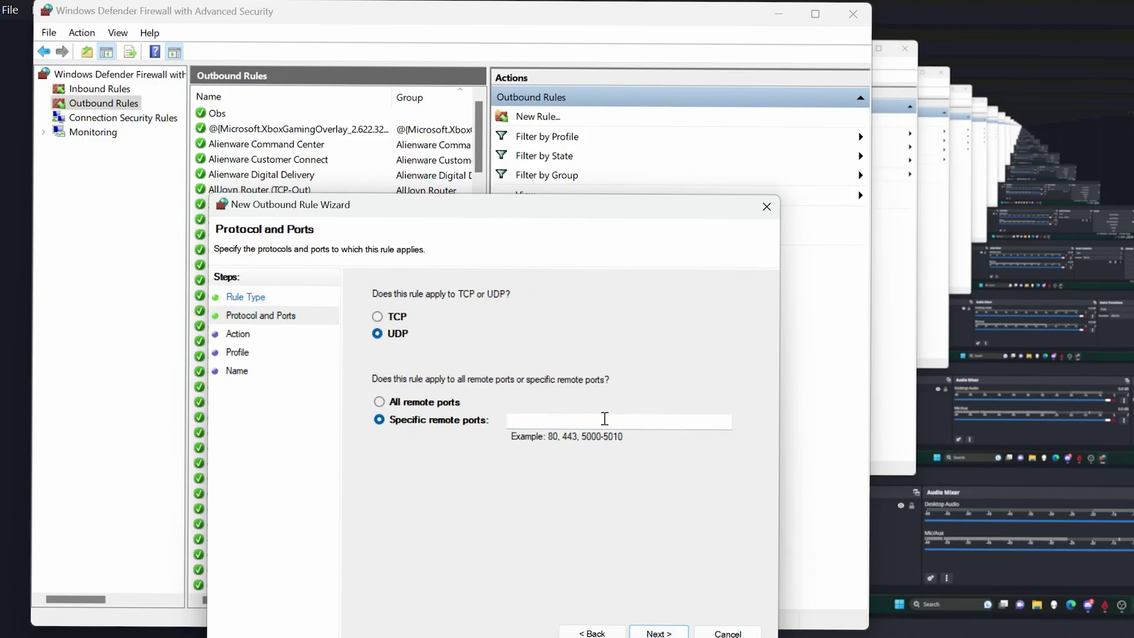
left_click(571, 423)
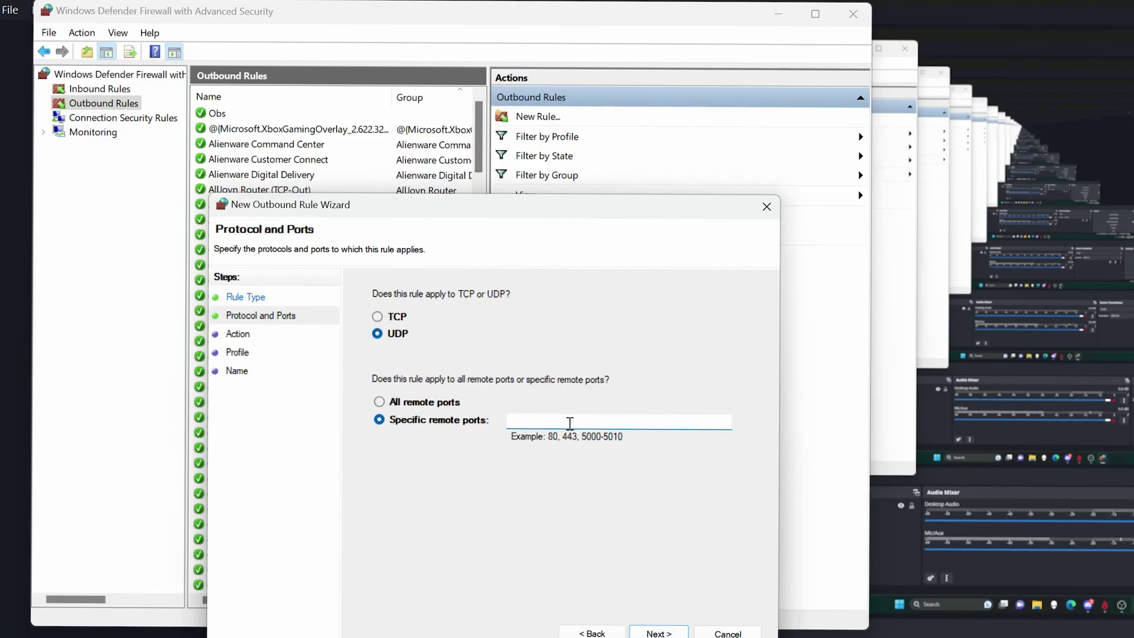
type("1000")
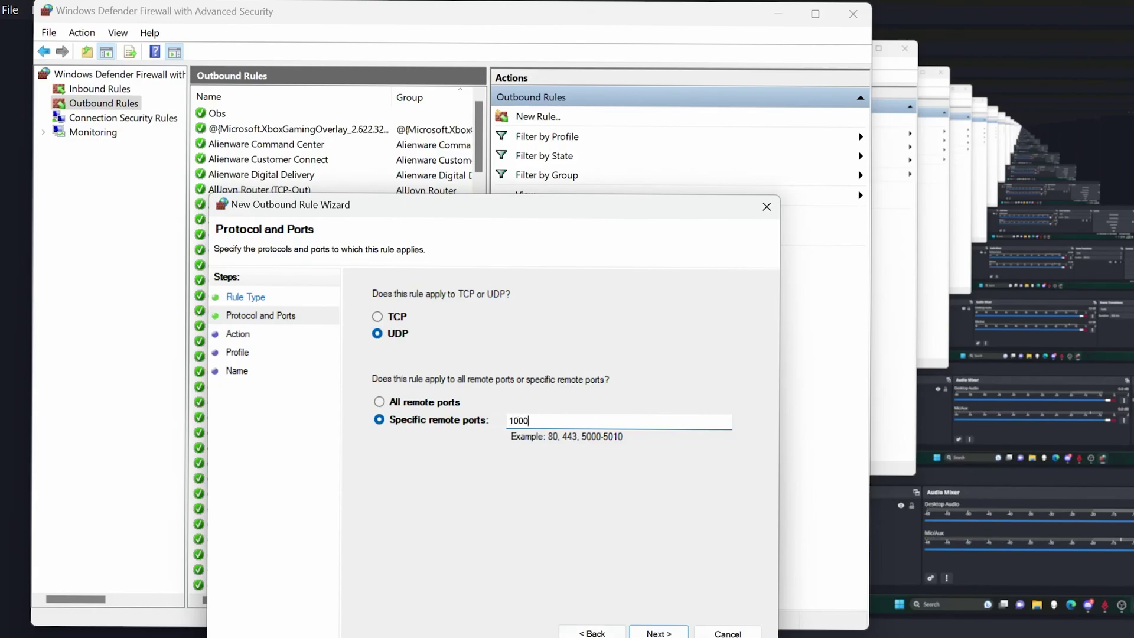
Allow it on all profiles, name it 'Teleport port 1000 out', finish, and close the console.
left_click(656, 632)
left_click(375, 325)
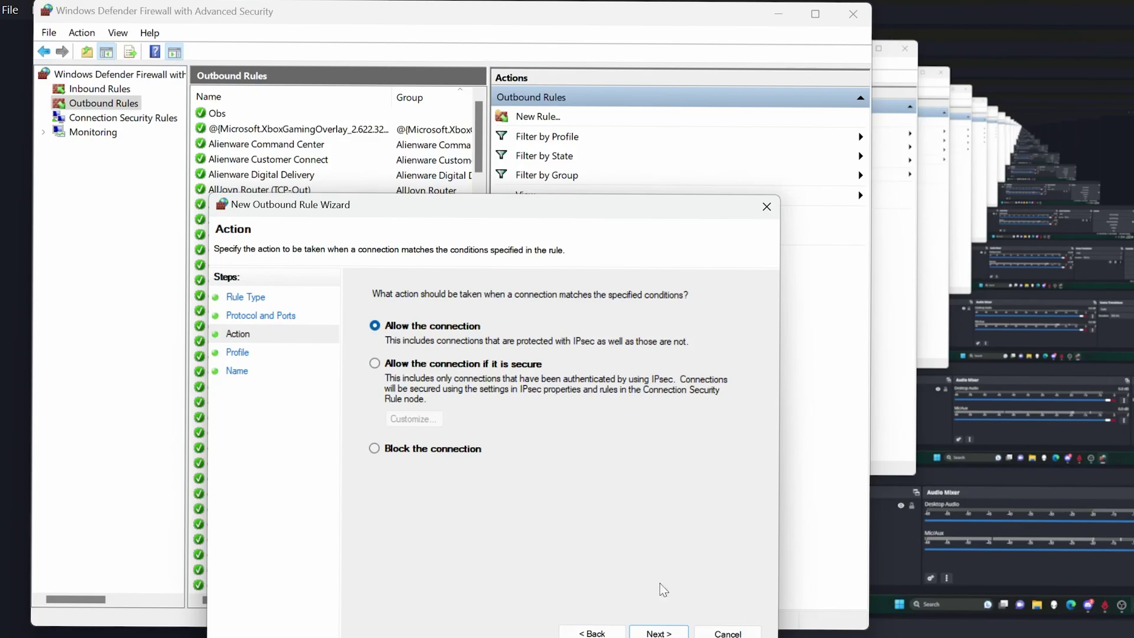
left_click(682, 632)
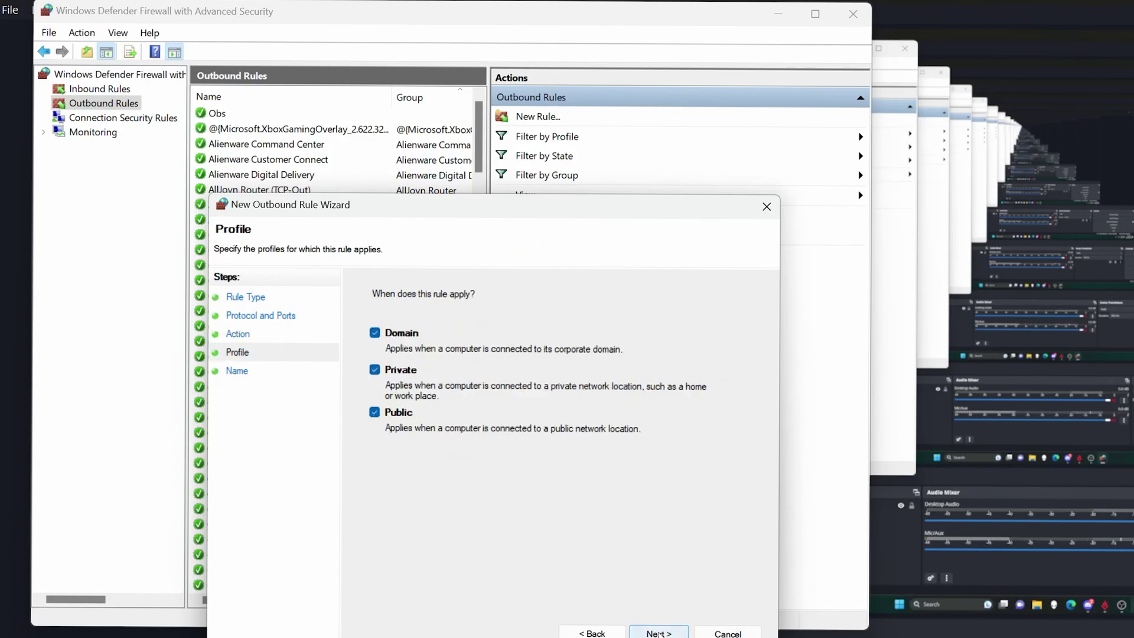
left_click(659, 633)
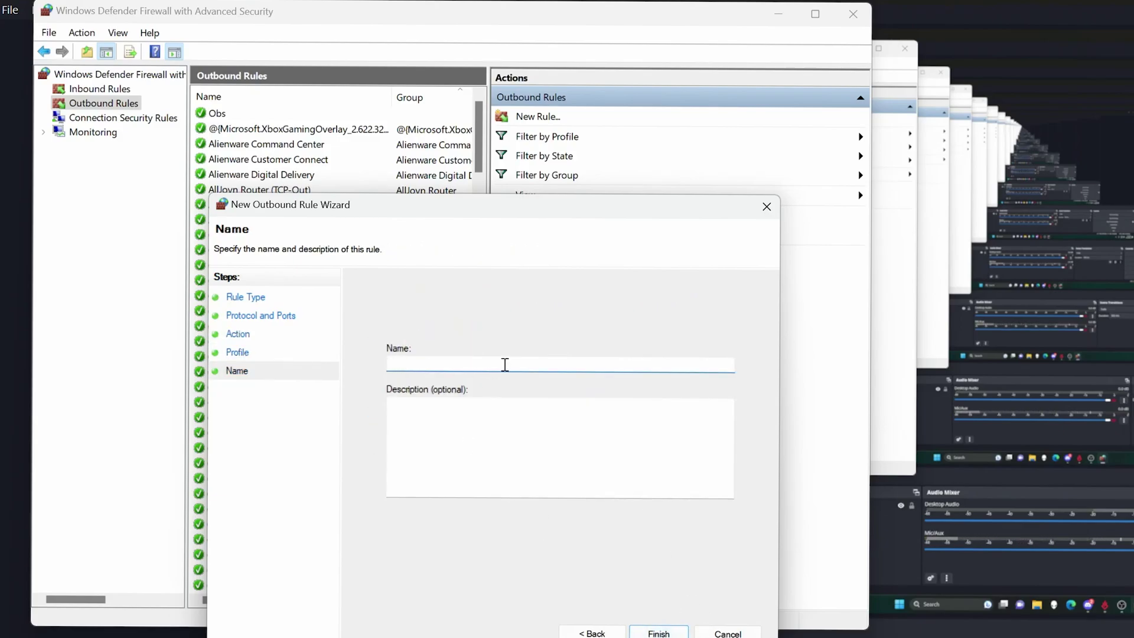
type("Teleport port 1000")
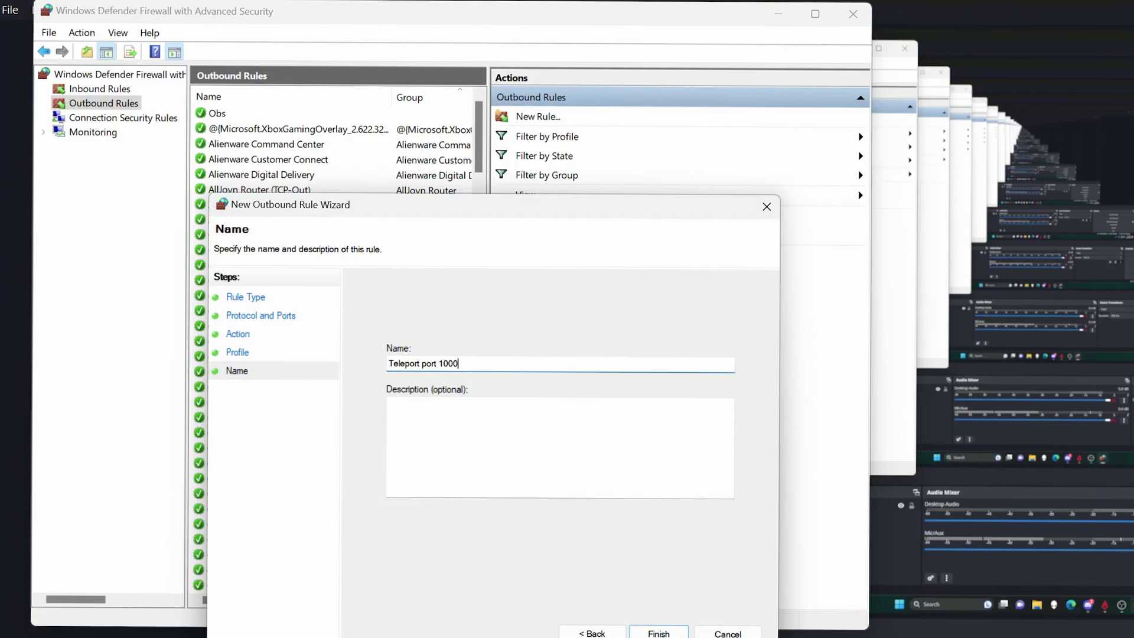
type(" out")
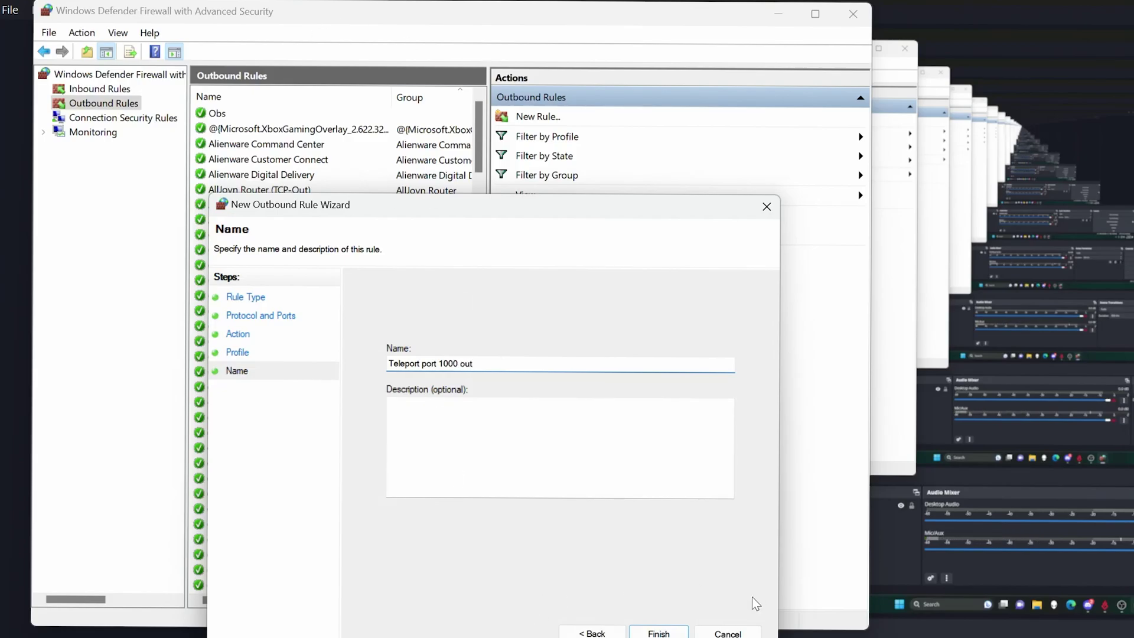
left_click(659, 632)
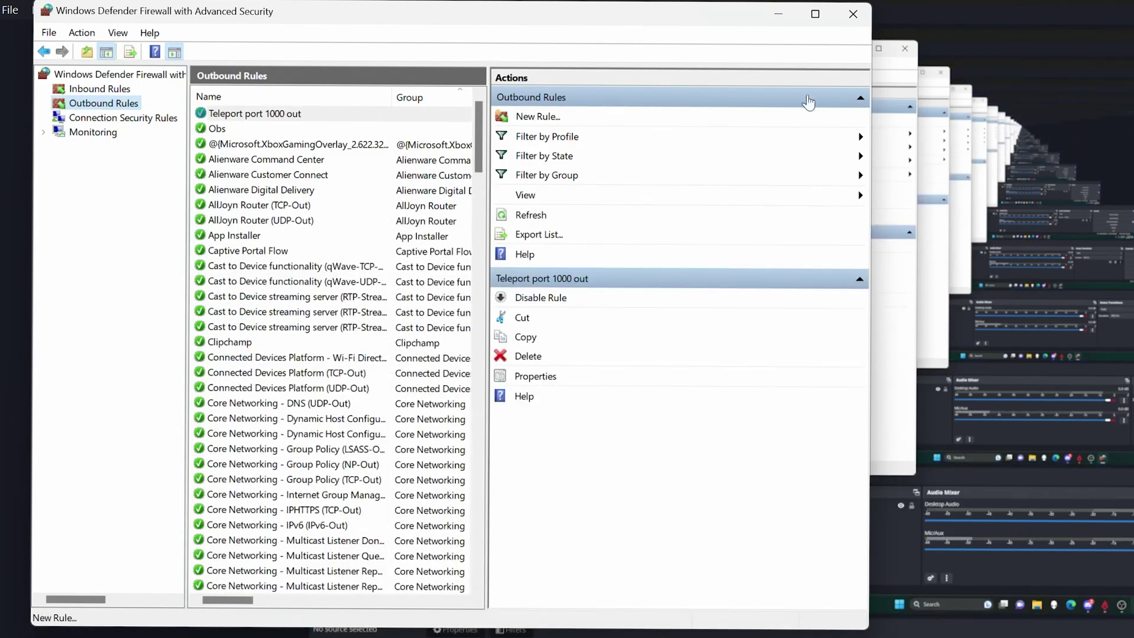
left_click(853, 13)
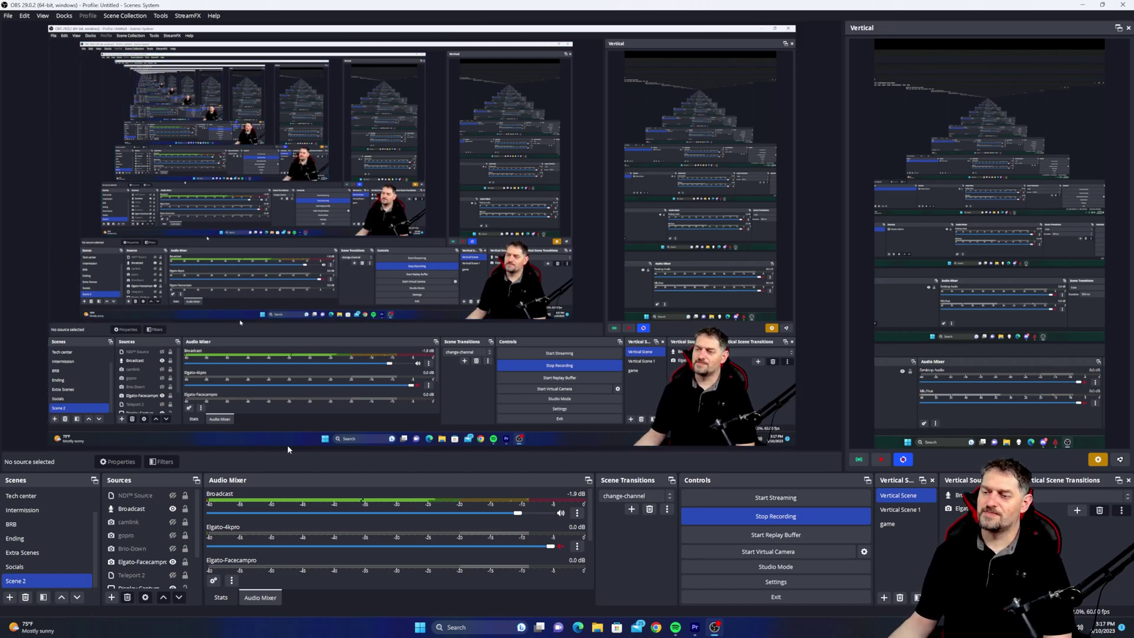
Add Teleport source 'Teleport 3' linked to game-pc at 192.168.0.175:1000 and move it up the list.
left_click(111, 598)
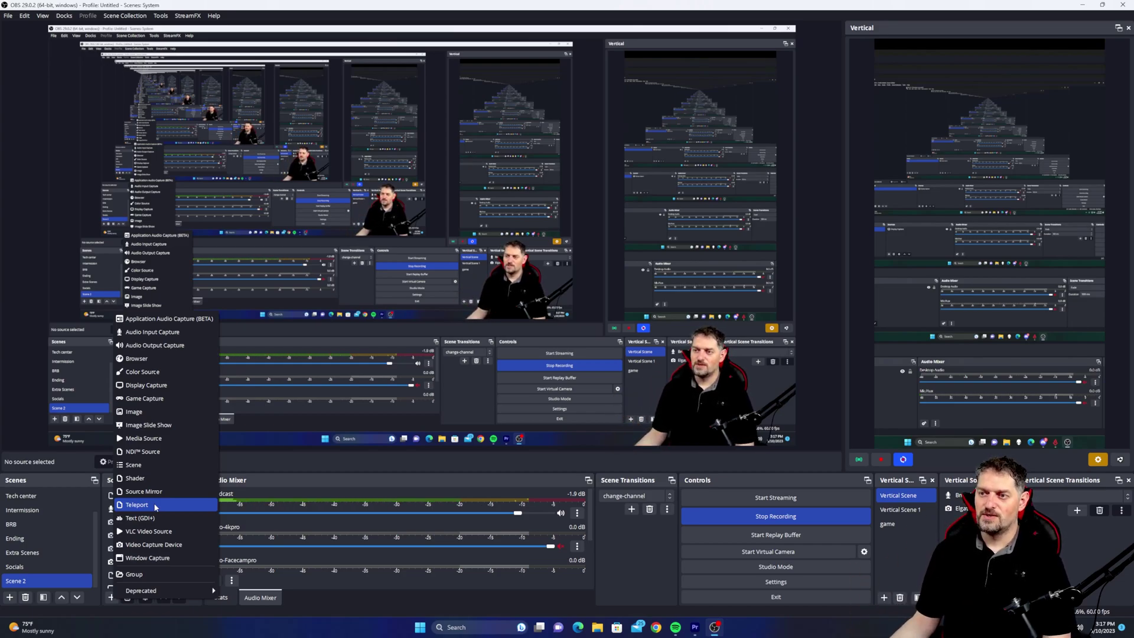
left_click(155, 505)
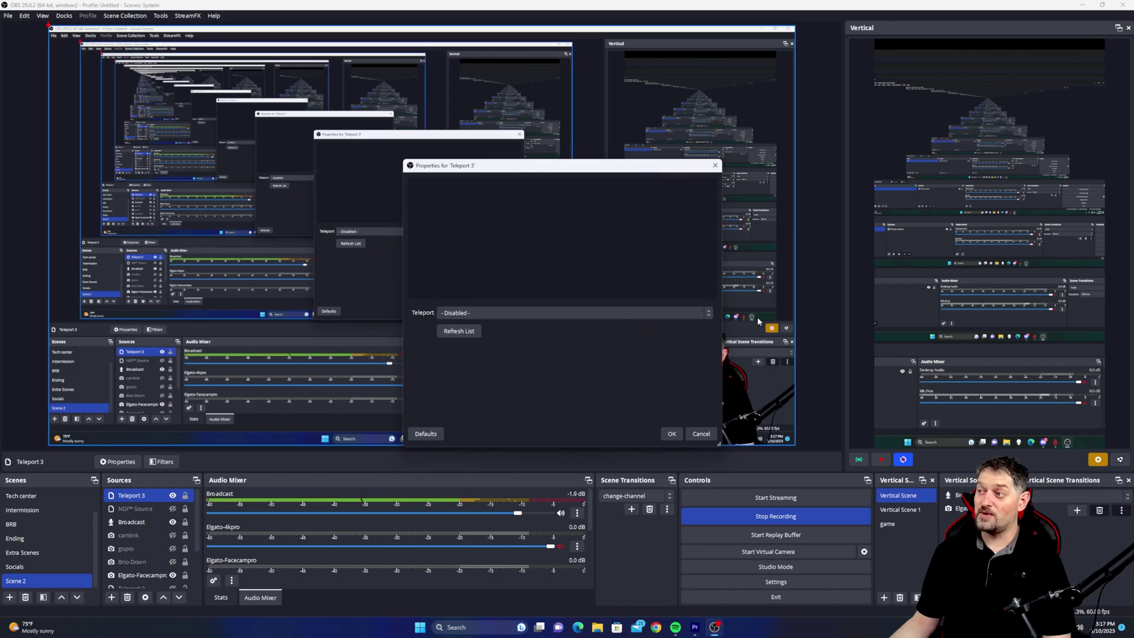
left_click(709, 317)
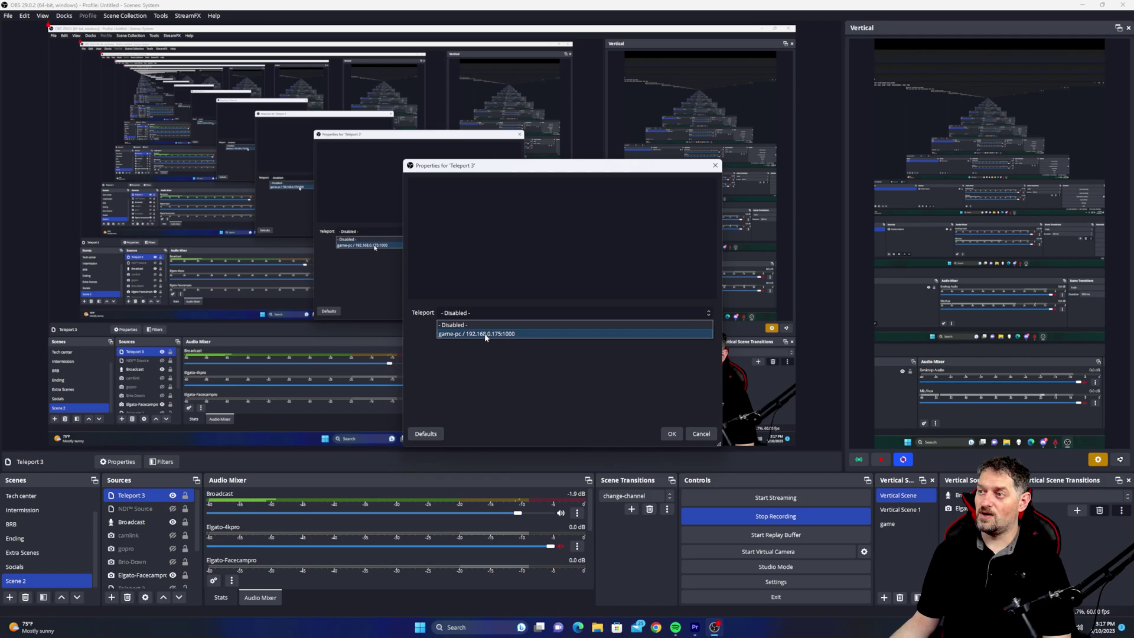
left_click(488, 335)
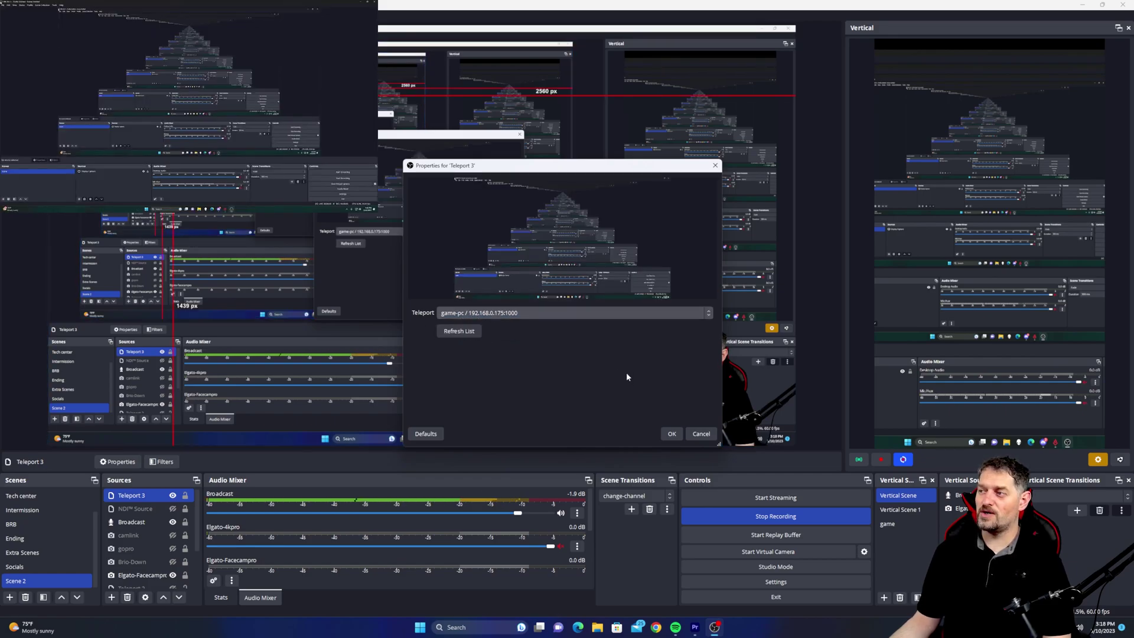
left_click(672, 434)
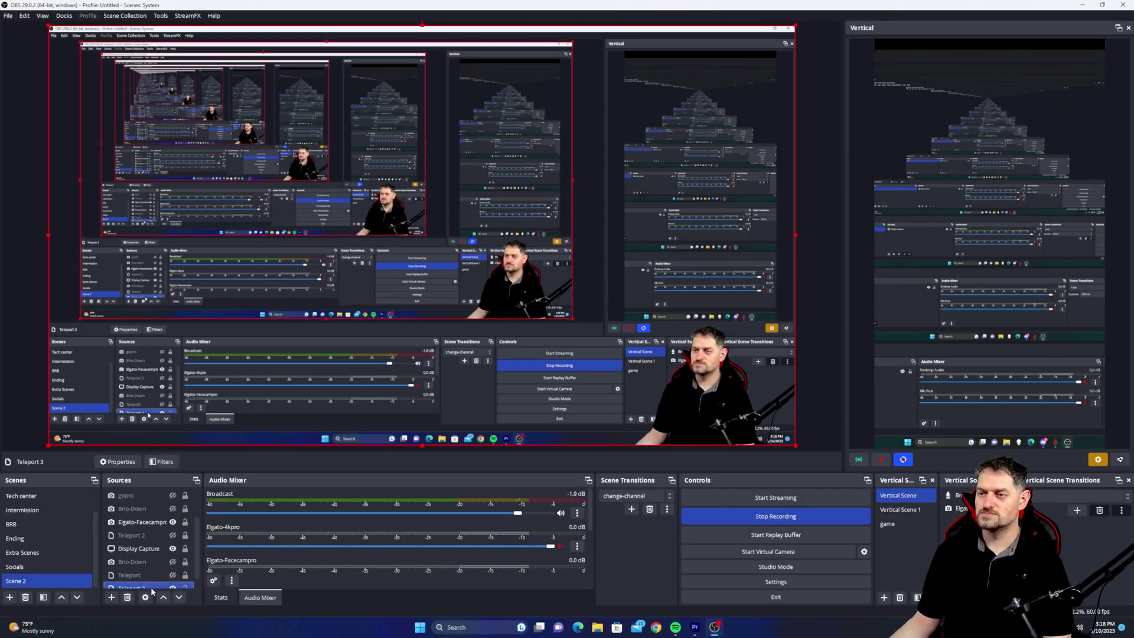
left_click_drag(153, 588, 144, 529)
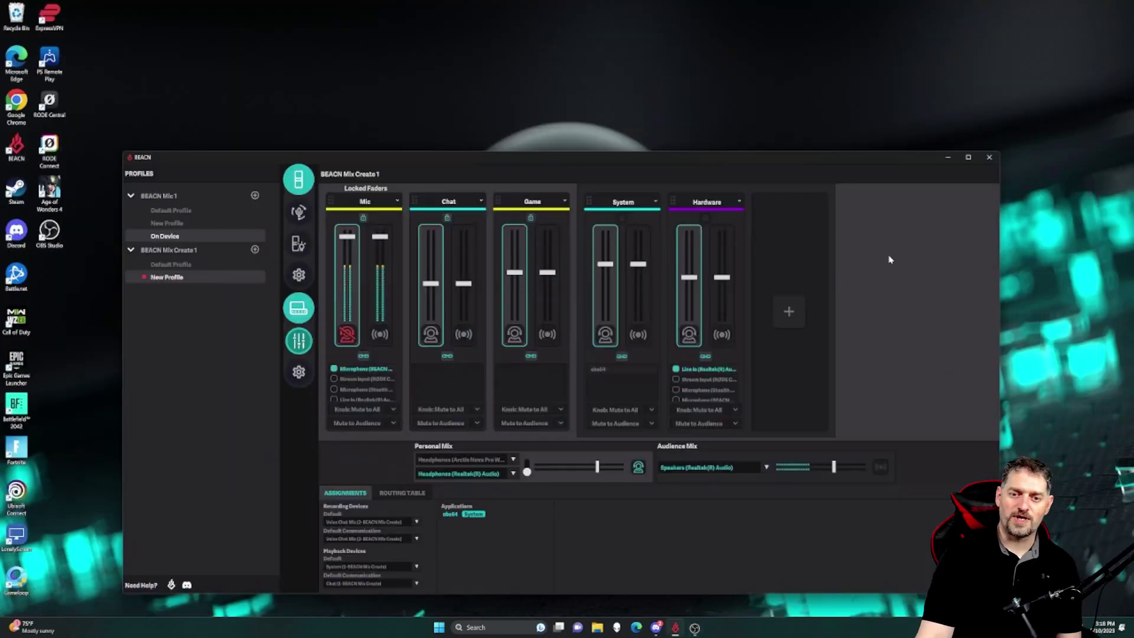
Minimize the BEACN mixer window to reveal the desktop.
left_click(948, 157)
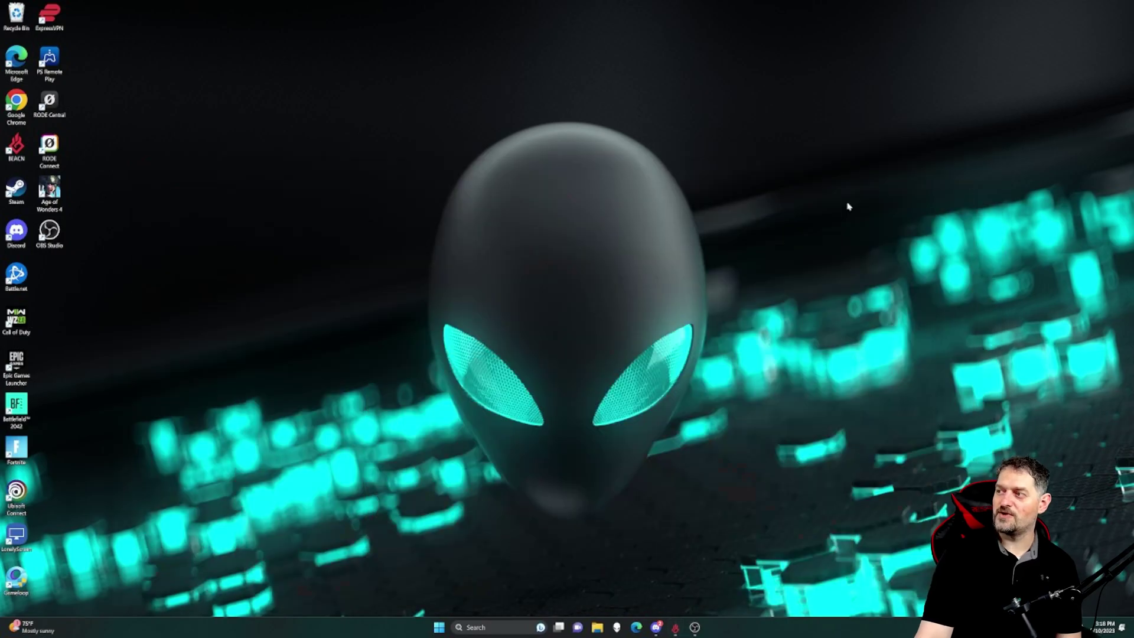